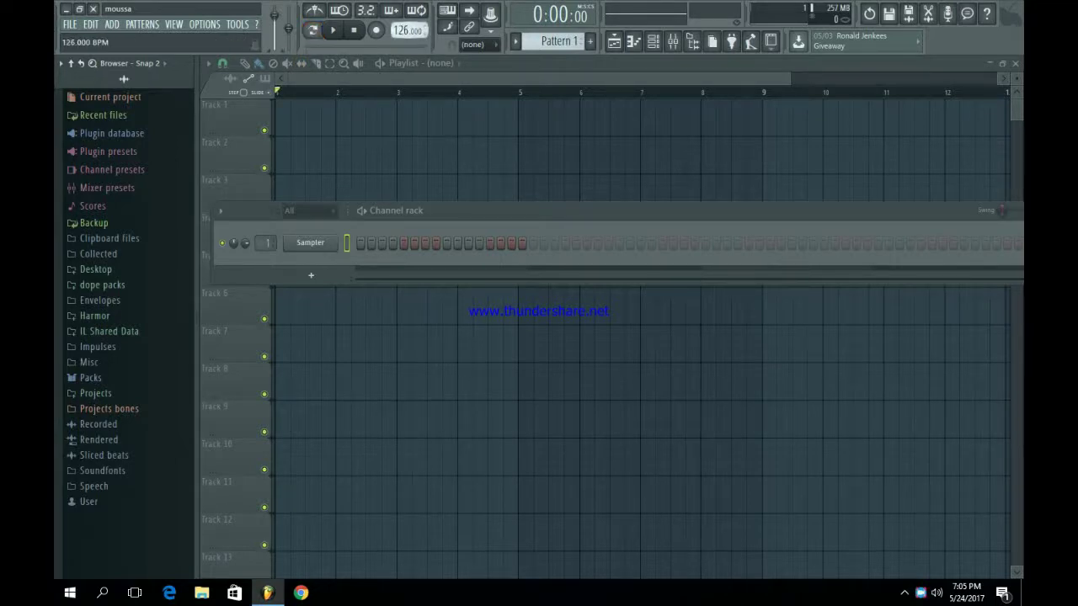
Set the project tempo to 115 BPM and replace the Sampler channel with the Morphine synthesizer.
{"action": "scroll", "coordinate": [408, 30], "scroll_direction": "down", "scroll_amount": 1}
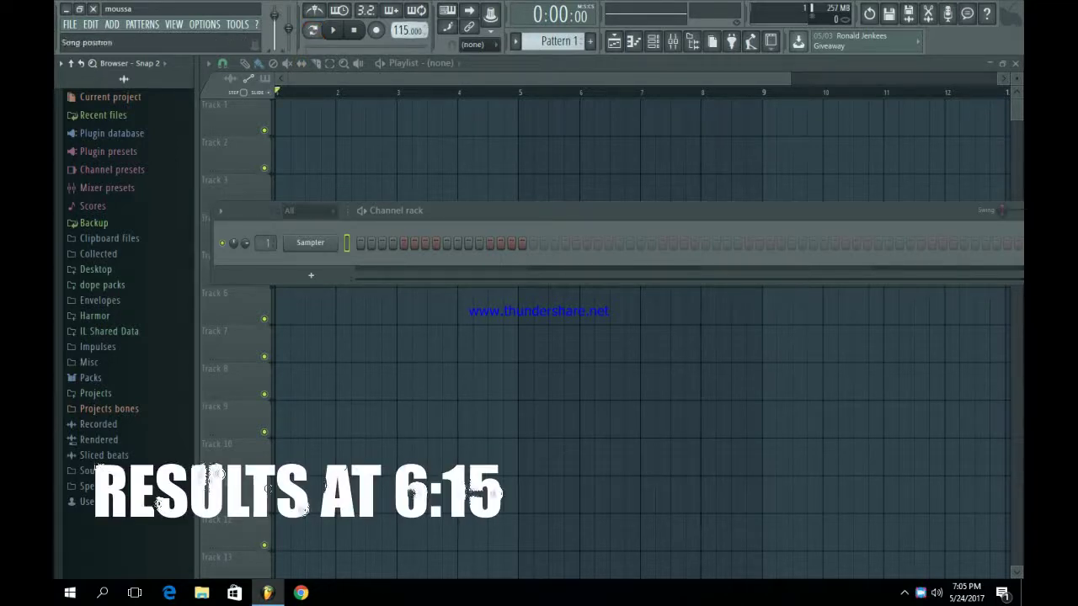
{"action": "right_click", "coordinate": [329, 242]}
{"action": "mouse_move", "coordinate": [379, 346]}
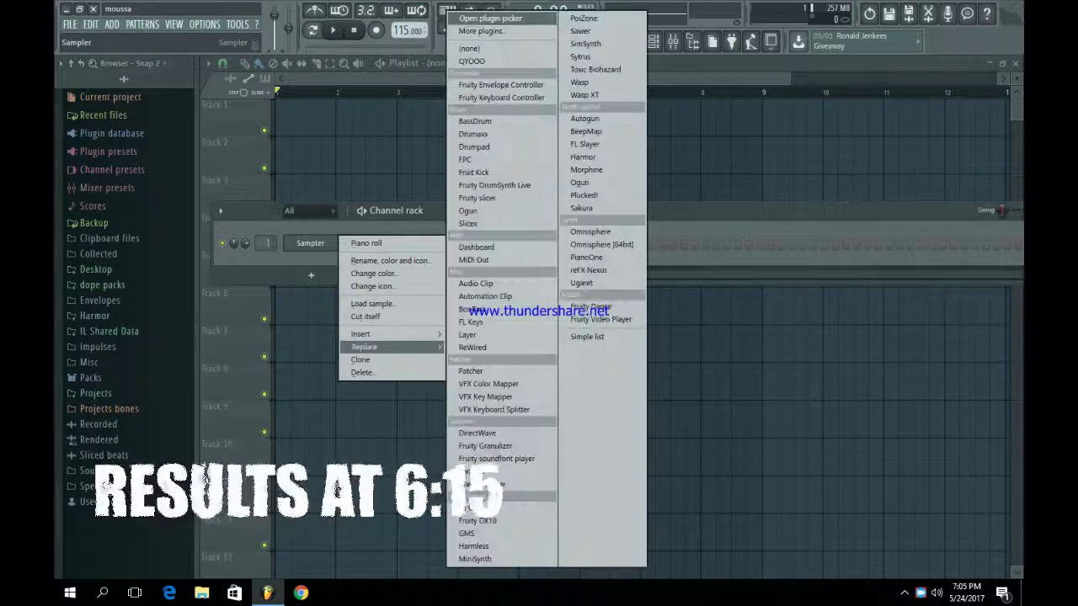
{"action": "left_click", "coordinate": [587, 170]}
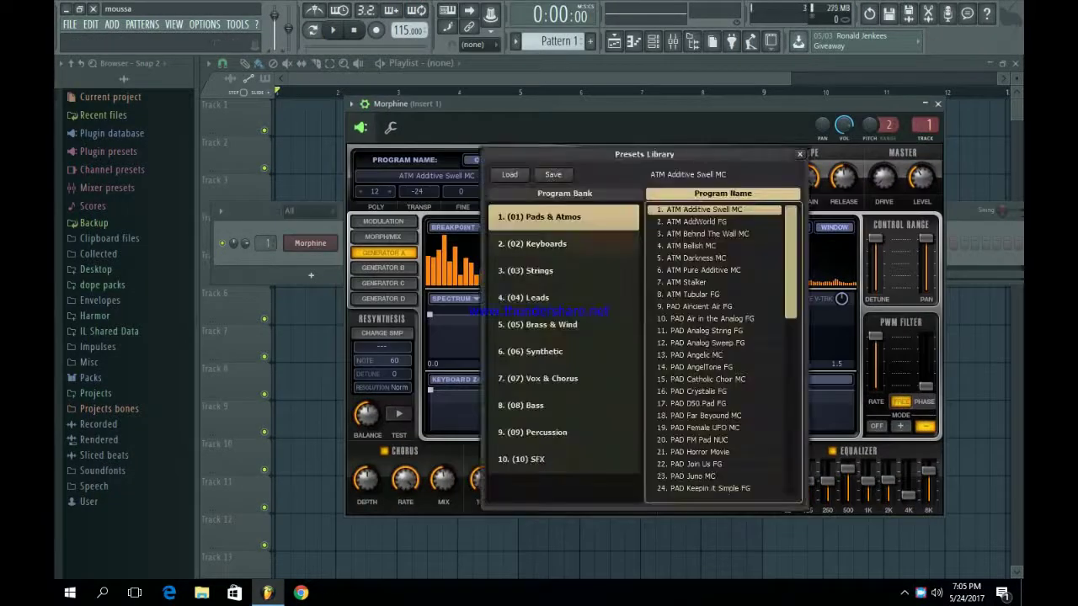
Load the KBD SH101 Organ FG preset from Morphine's Keyboards bank and close the plugin window.
{"action": "left_click", "coordinate": [539, 243]}
{"action": "scroll", "coordinate": [720, 345], "scroll_direction": "down", "scroll_amount": 9}
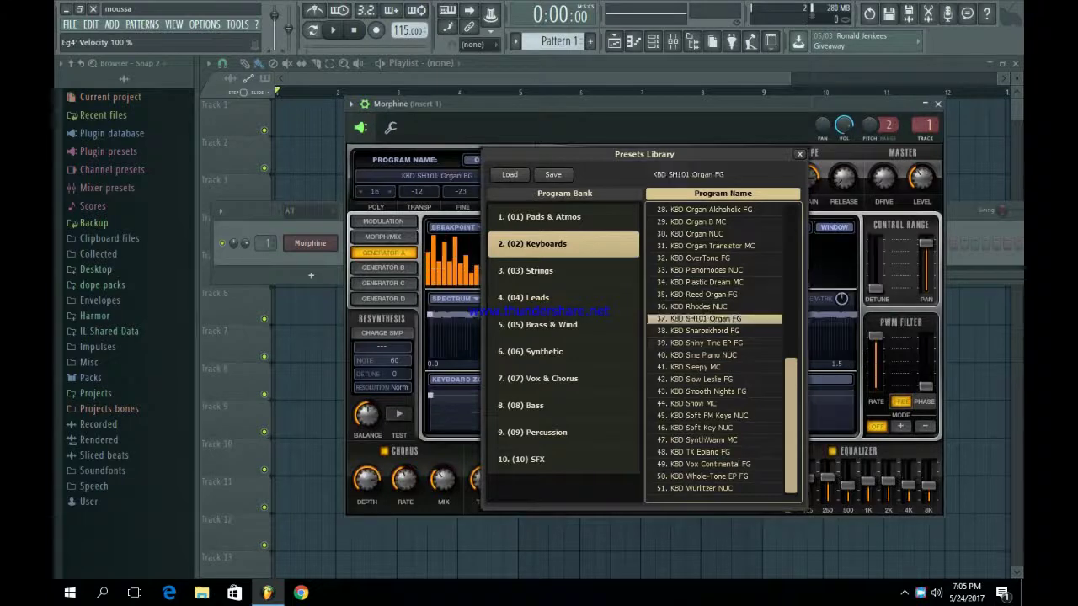
{"action": "double_click", "coordinate": [706, 319]}
{"action": "left_click", "coordinate": [937, 104]}
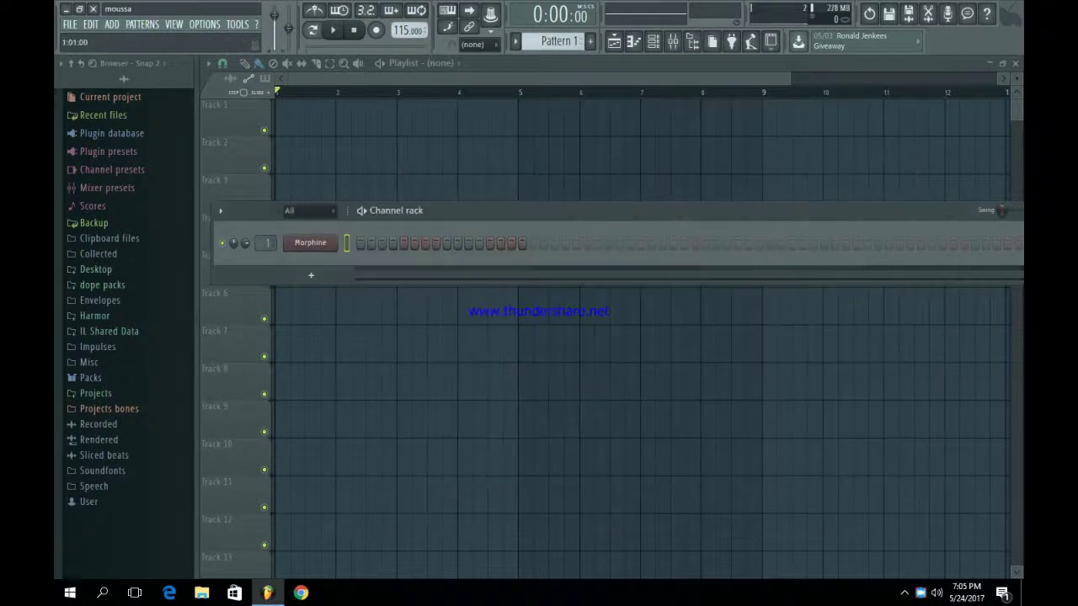
Open the Morphine channel's piano roll and place a one-bar A3 note at the start of bar 1.
{"action": "right_click", "coordinate": [336, 243]}
{"action": "left_click", "coordinate": [366, 242]}
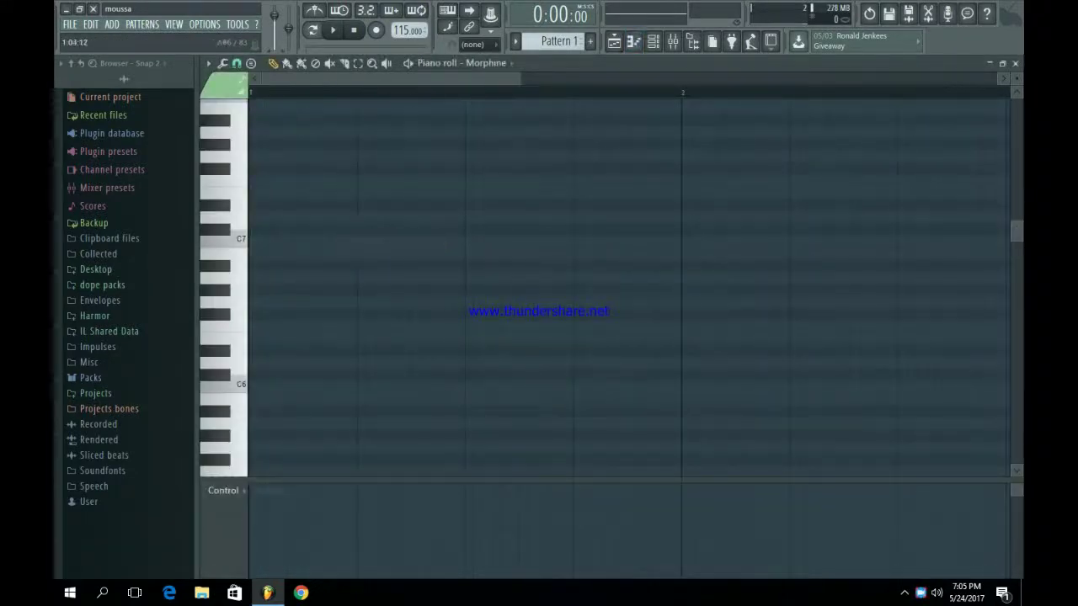
{"action": "scroll", "coordinate": [627, 286], "scroll_direction": "down", "scroll_amount": 10}
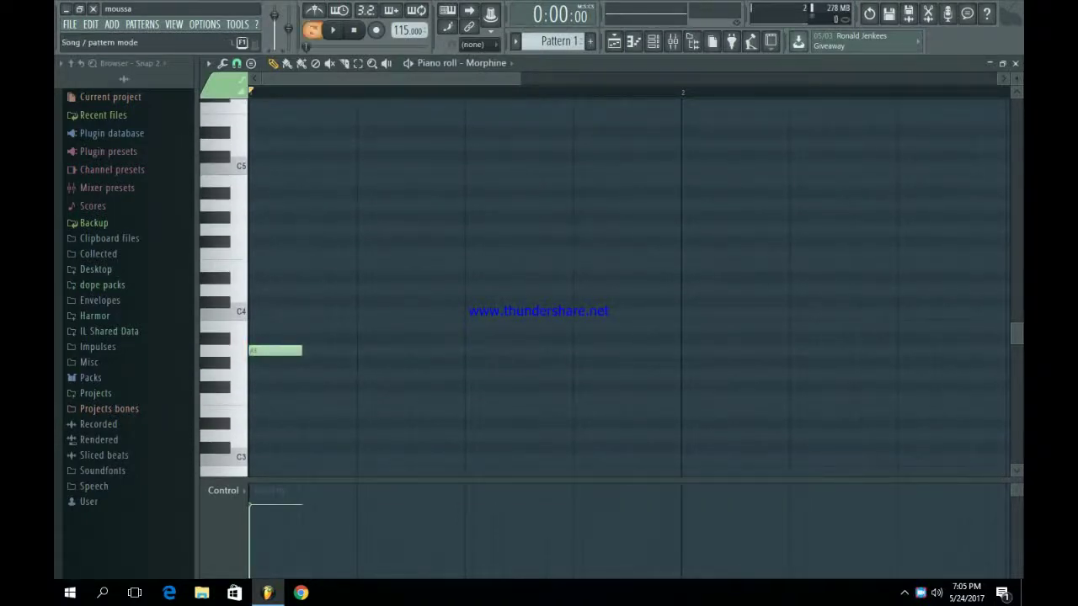
{"action": "key", "text": "space"}
{"action": "key", "text": "space"}
{"action": "scroll", "coordinate": [313, 358], "scroll_direction": "down", "scroll_amount": 3}
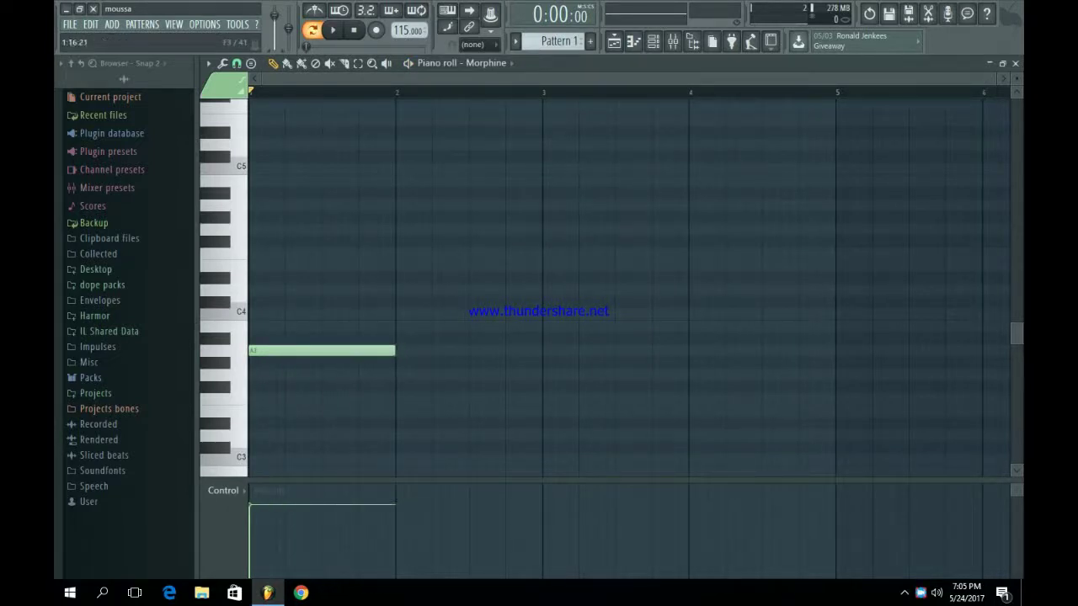
Add one-bar D4 and F4 notes at bar 1 above the A3 note and play the chord back.
{"action": "left_click", "coordinate": [258, 289]}
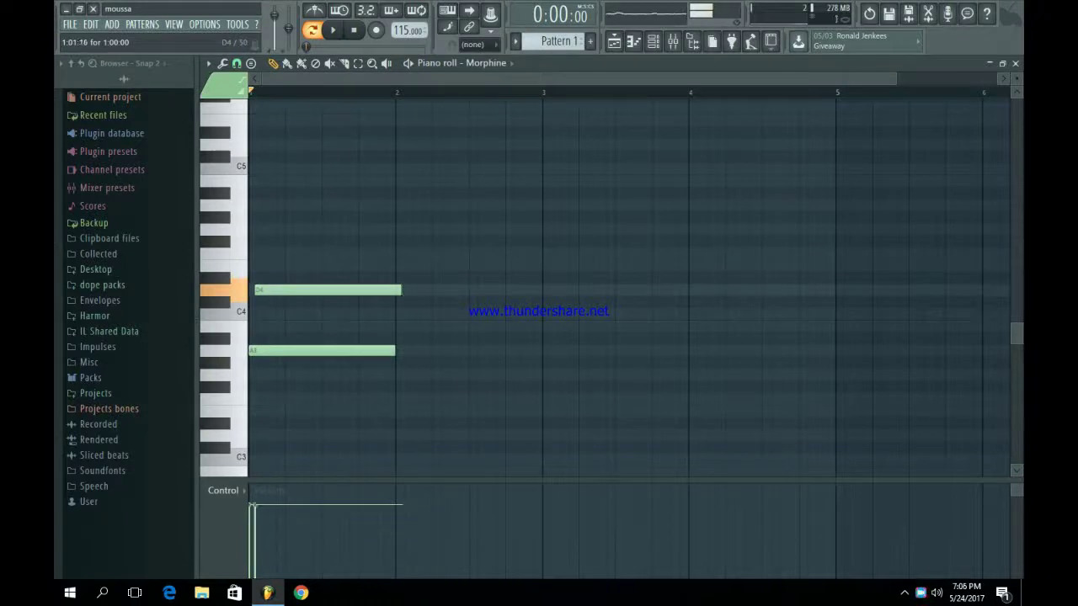
{"action": "left_click", "coordinate": [257, 253]}
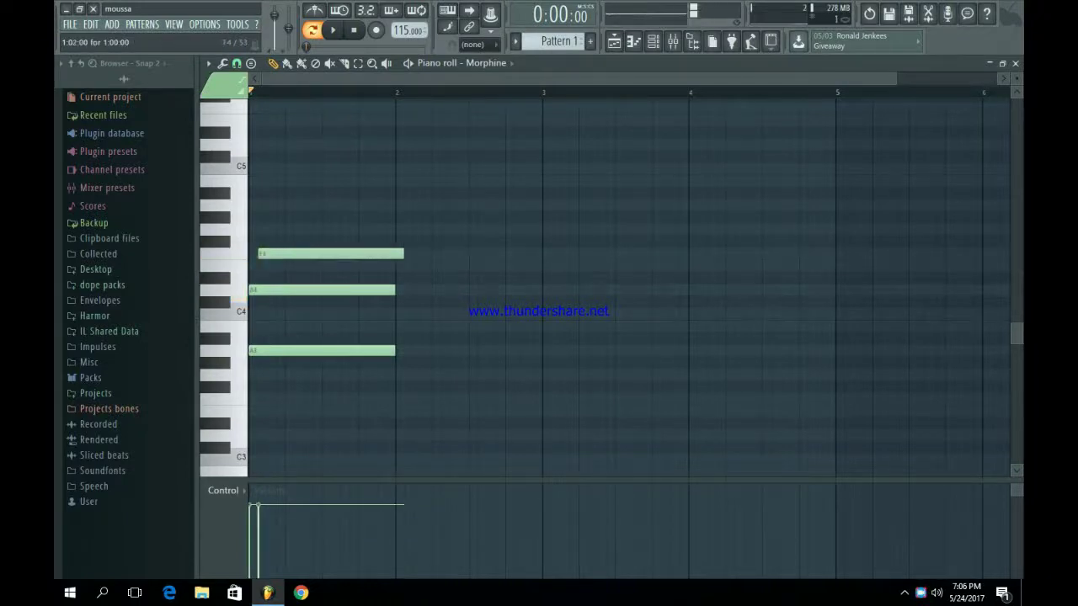
{"action": "key", "text": "space"}
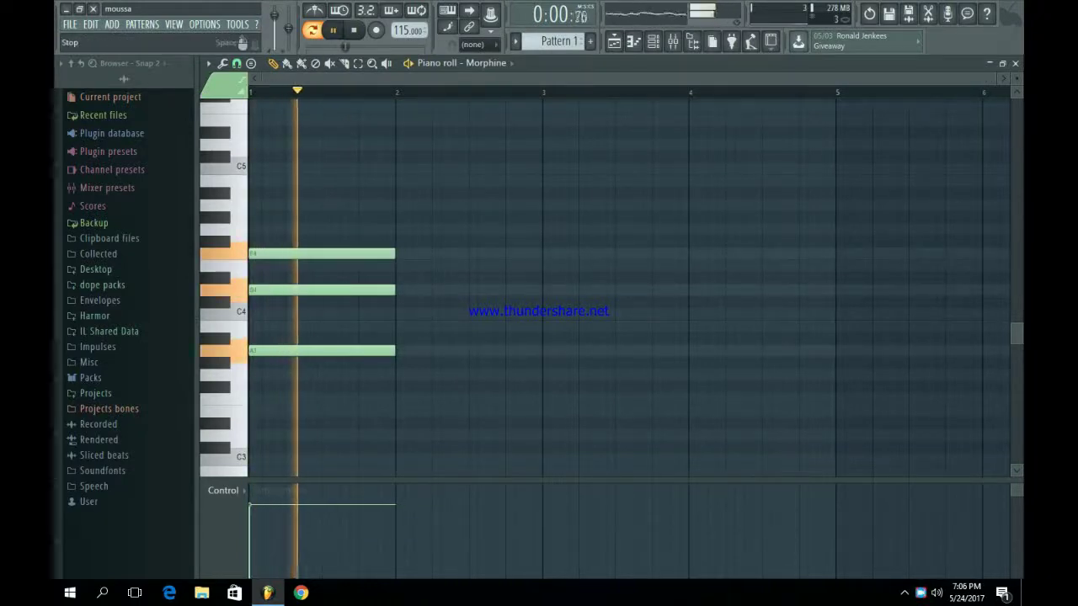
{"action": "key", "text": "space"}
Build a one-bar chord of G3, C4 and E4 in bar 2 and play the pattern back.
{"action": "left_click", "coordinate": [397, 266]}
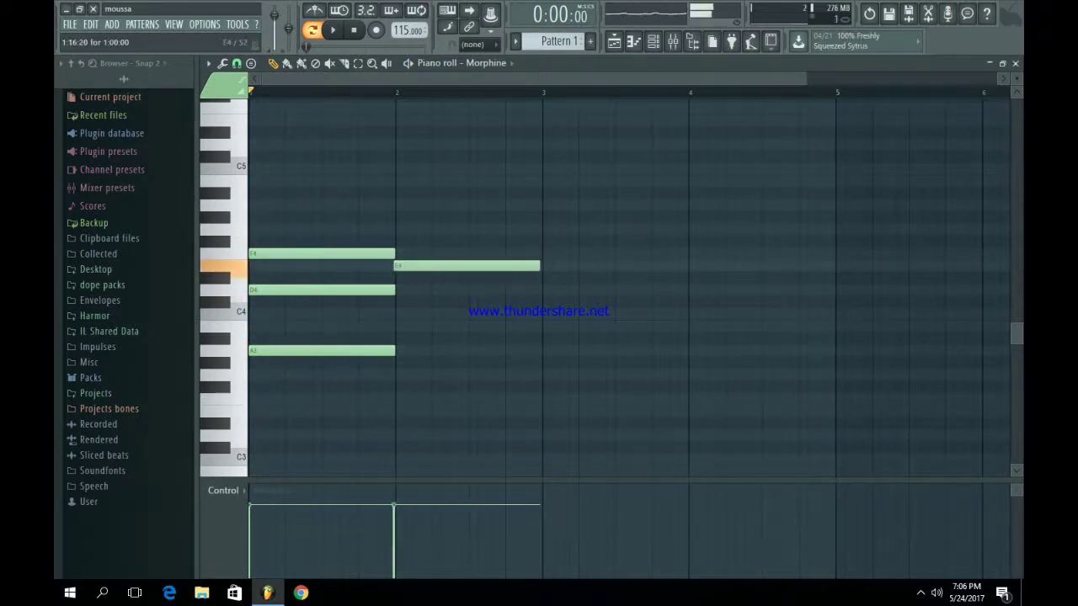
{"action": "left_click_drag", "start_coordinate": [405, 314], "coordinate": [401, 314]}
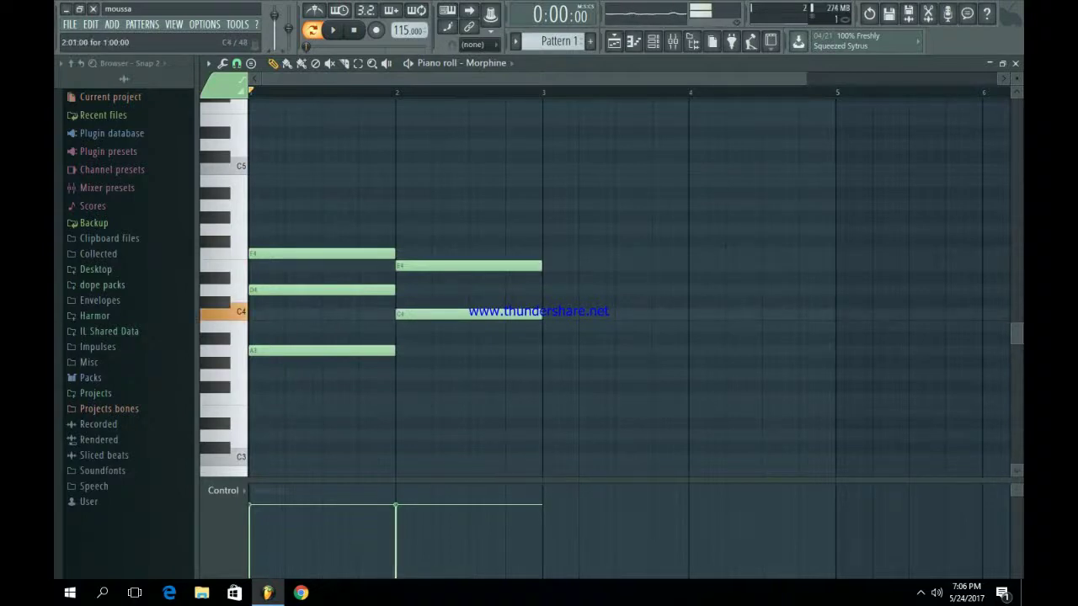
{"action": "left_click", "coordinate": [400, 387]}
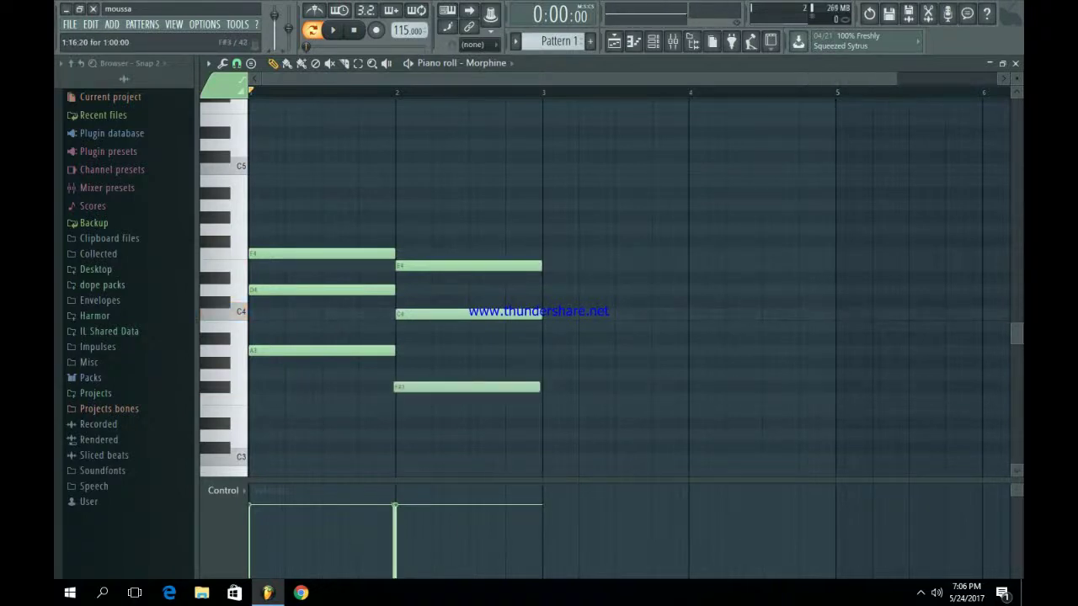
{"action": "left_click_drag", "start_coordinate": [400, 387], "coordinate": [400, 374]}
{"action": "key", "text": "space"}
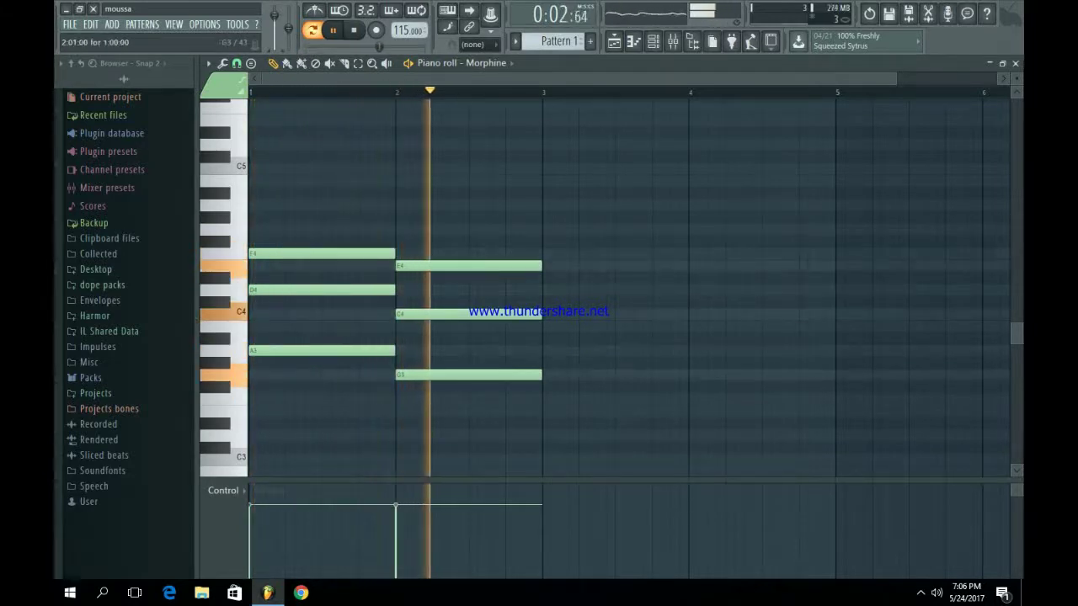
{"action": "key", "text": "space"}
Build a one-bar chord of F3, A3 and E4 in bar 3 and start playback.
{"action": "left_click", "coordinate": [547, 399]}
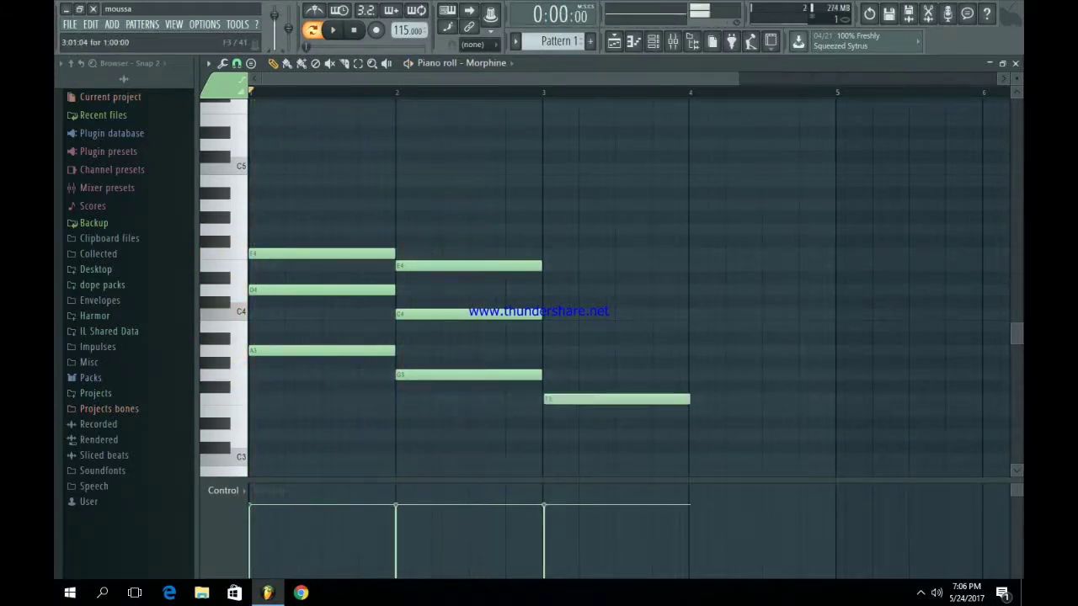
{"action": "left_click_drag", "start_coordinate": [547, 328], "coordinate": [547, 350]}
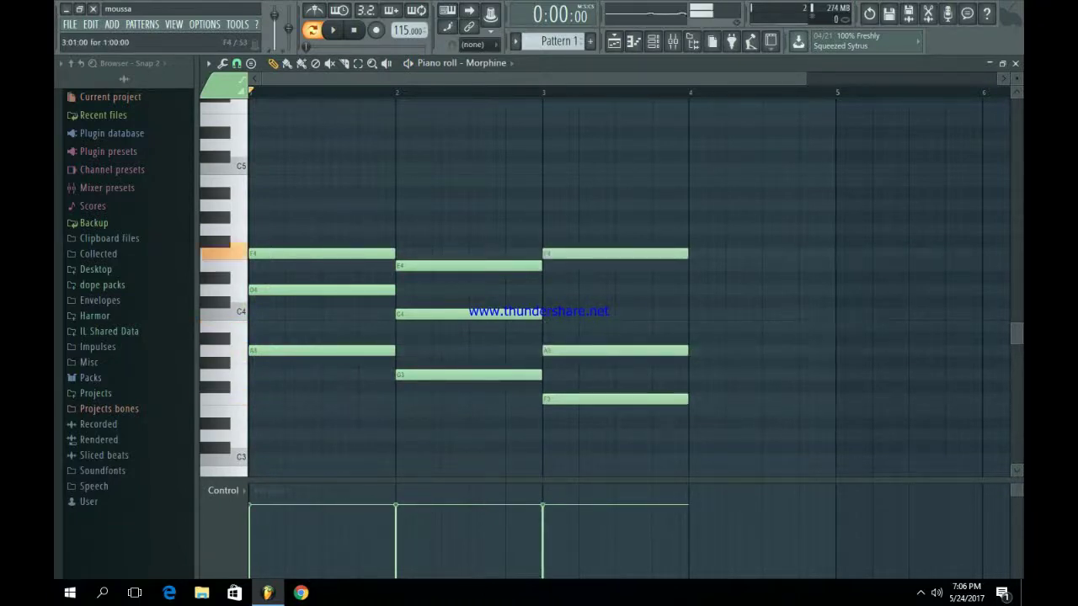
{"action": "left_click_drag", "start_coordinate": [547, 253], "coordinate": [550, 266]}
{"action": "key", "text": "space"}
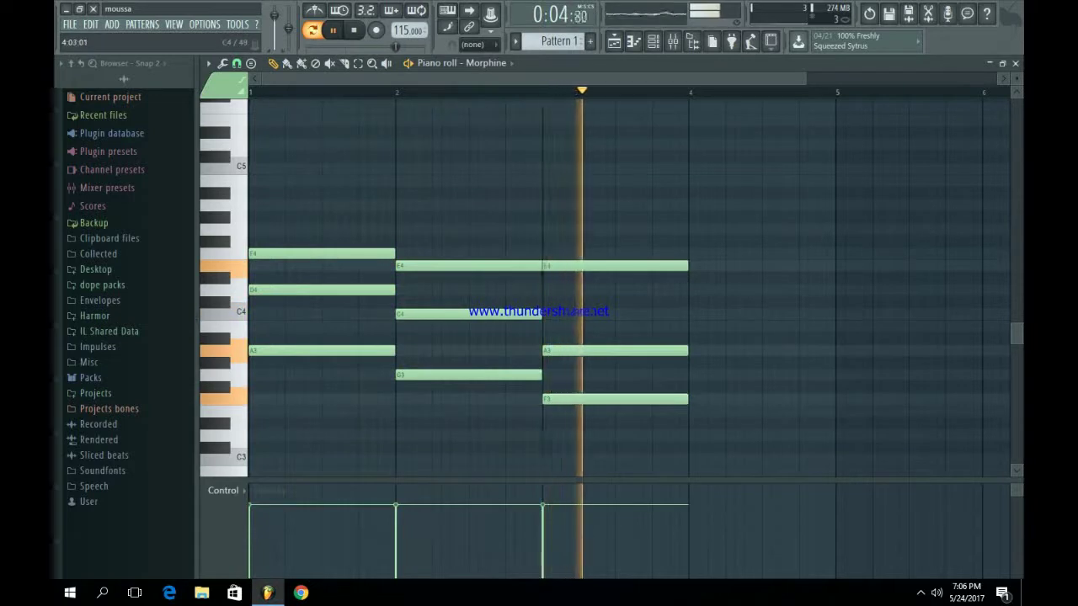
Build a one-bar chord of E3, D4 and G4 in bar 4 and preview the progression.
{"action": "left_click", "coordinate": [698, 229]}
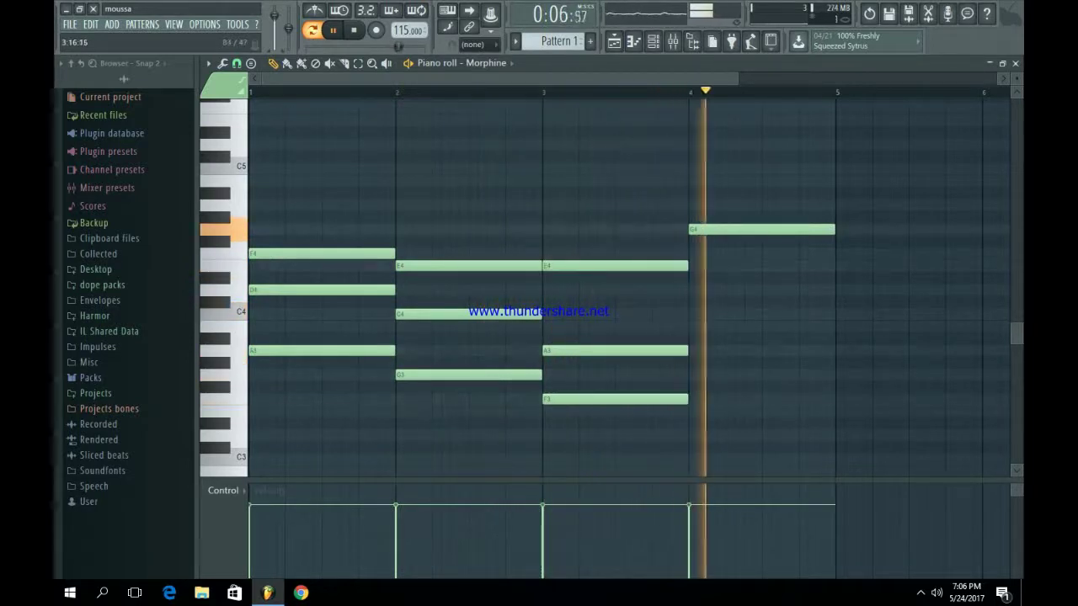
{"action": "key", "text": "space"}
{"action": "left_click", "coordinate": [699, 314]}
{"action": "left_click_drag", "start_coordinate": [699, 314], "coordinate": [698, 290]}
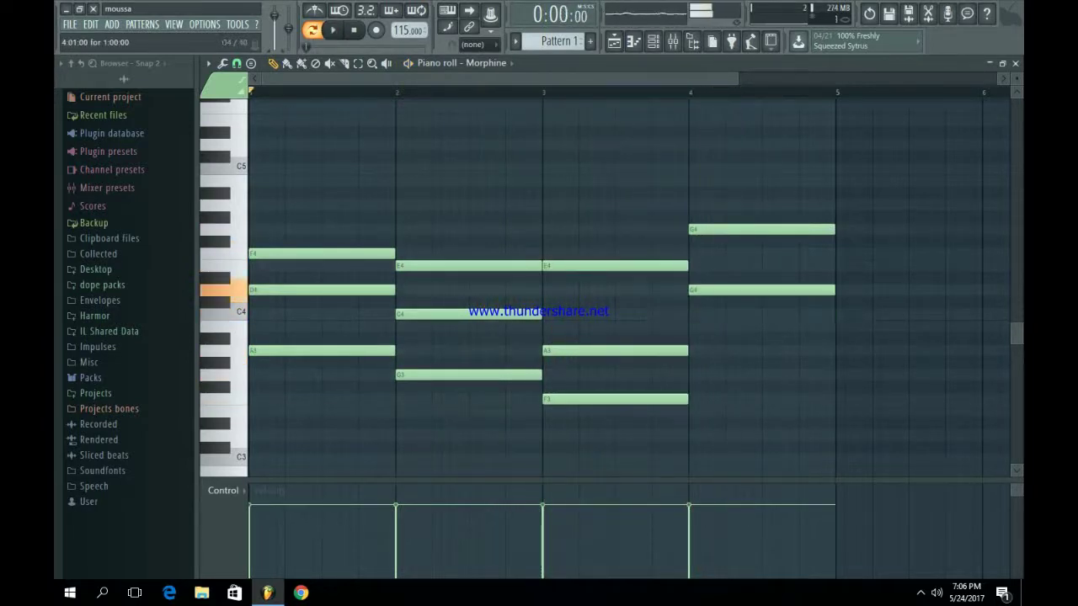
{"action": "left_click", "coordinate": [698, 375]}
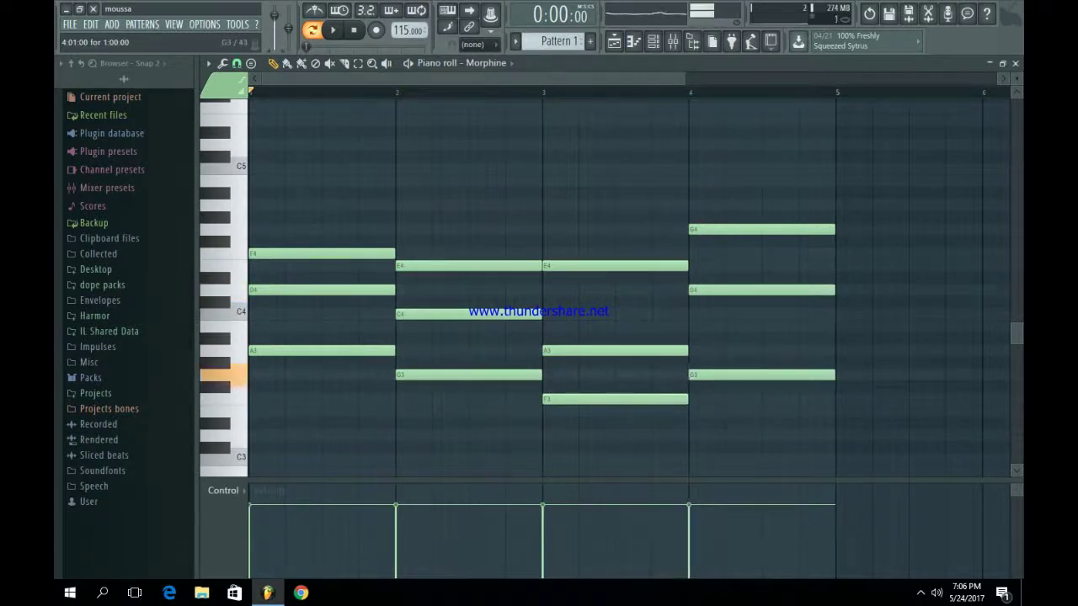
{"action": "left_click_drag", "start_coordinate": [699, 375], "coordinate": [699, 411]}
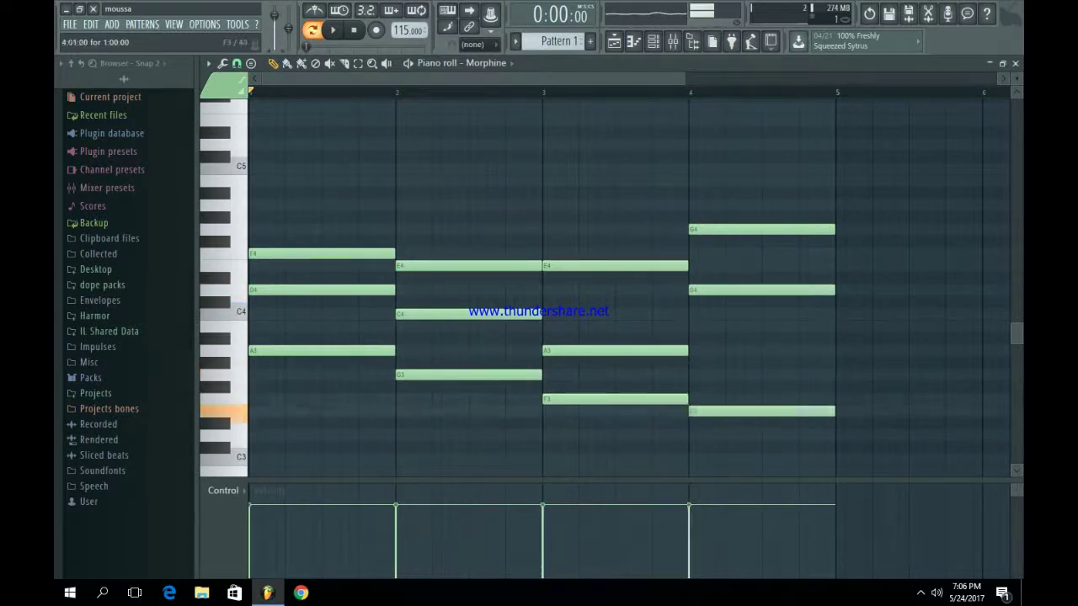
{"action": "key", "text": "space"}
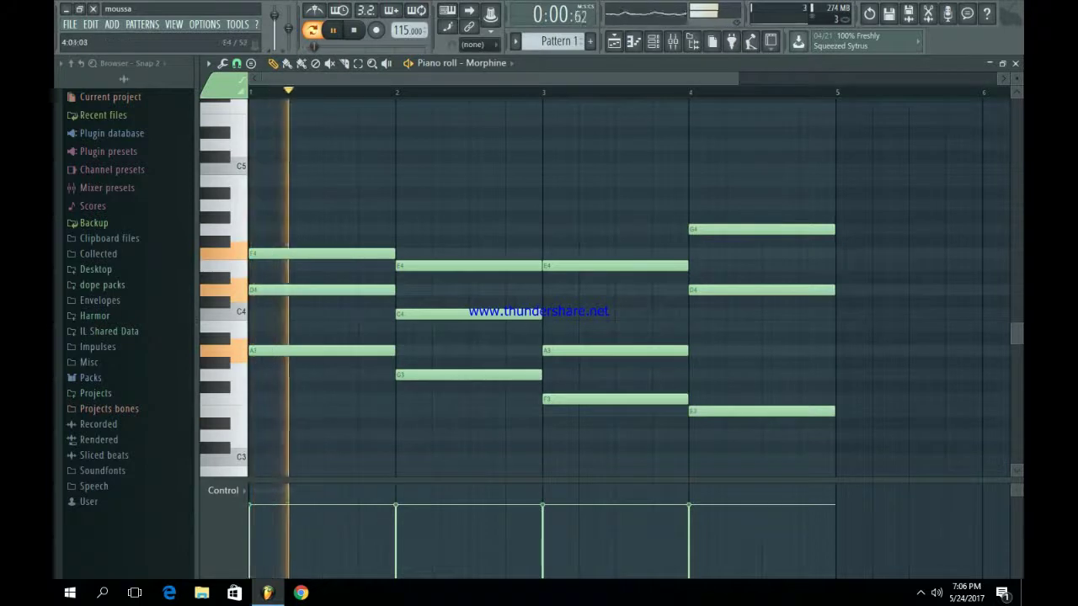
{"action": "key", "text": "space"}
Transpose all chord notes up one octave, play the progression back, and deselect the notes.
{"action": "key", "text": "ctrl+a"}
{"action": "scroll", "coordinate": [853, 373], "scroll_direction": "up", "scroll_amount": 2}
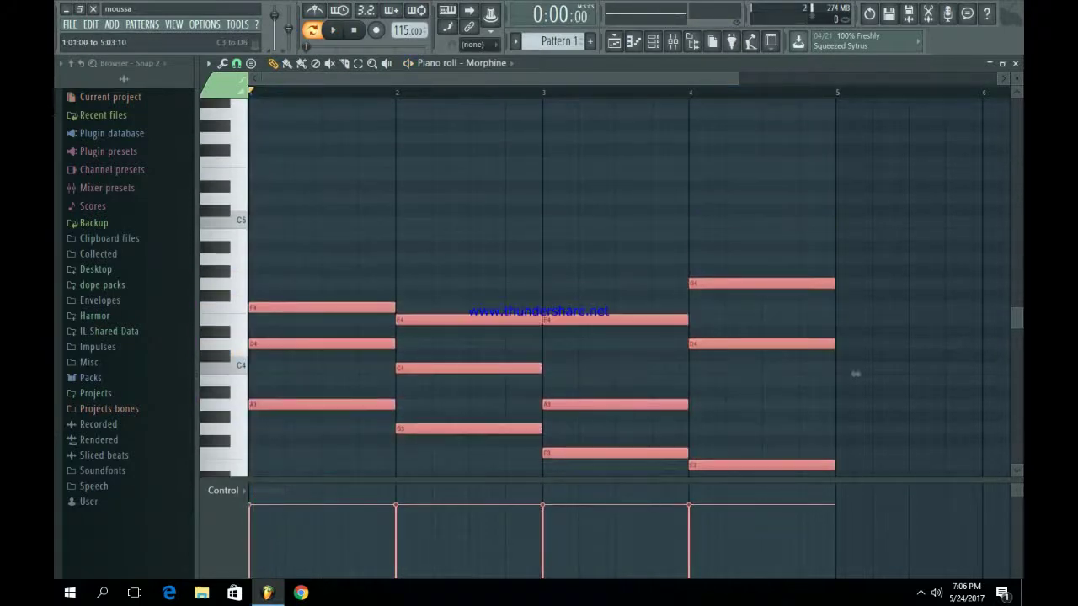
{"action": "key", "text": "ctrl+Up"}
{"action": "key", "text": "space"}
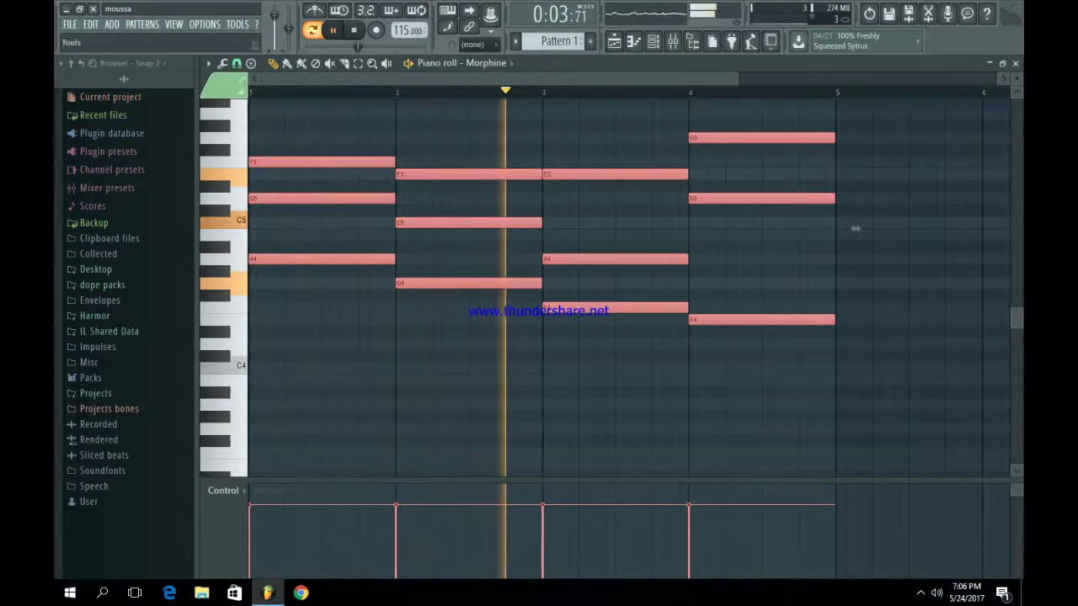
{"action": "scroll", "coordinate": [855, 228], "scroll_direction": "up", "scroll_amount": 1}
{"action": "scroll", "coordinate": [855, 280], "scroll_direction": "up", "scroll_amount": 1}
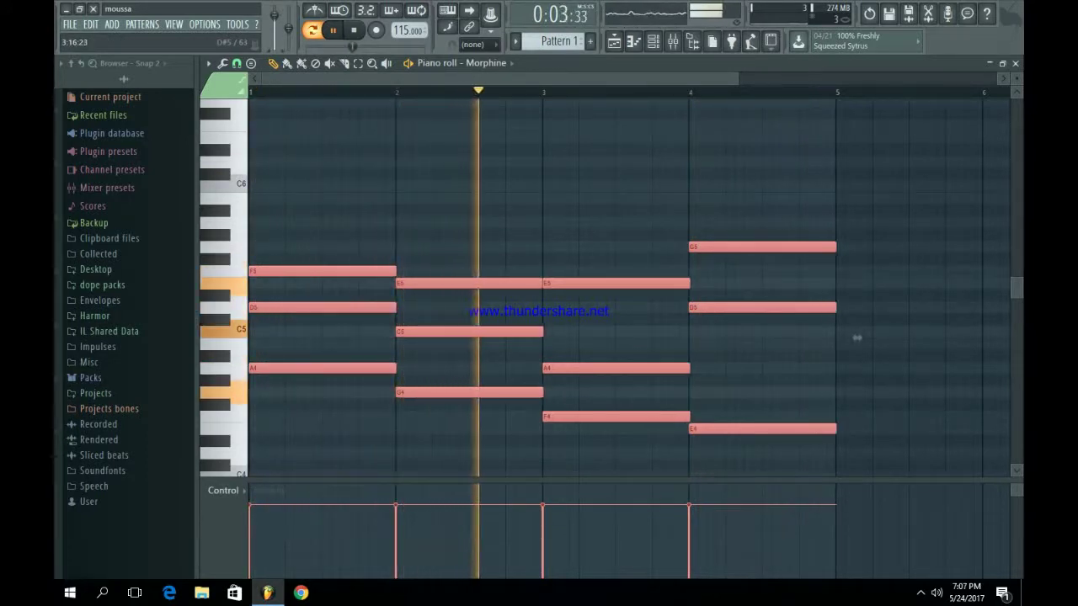
{"action": "key", "text": "ctrl+d"}
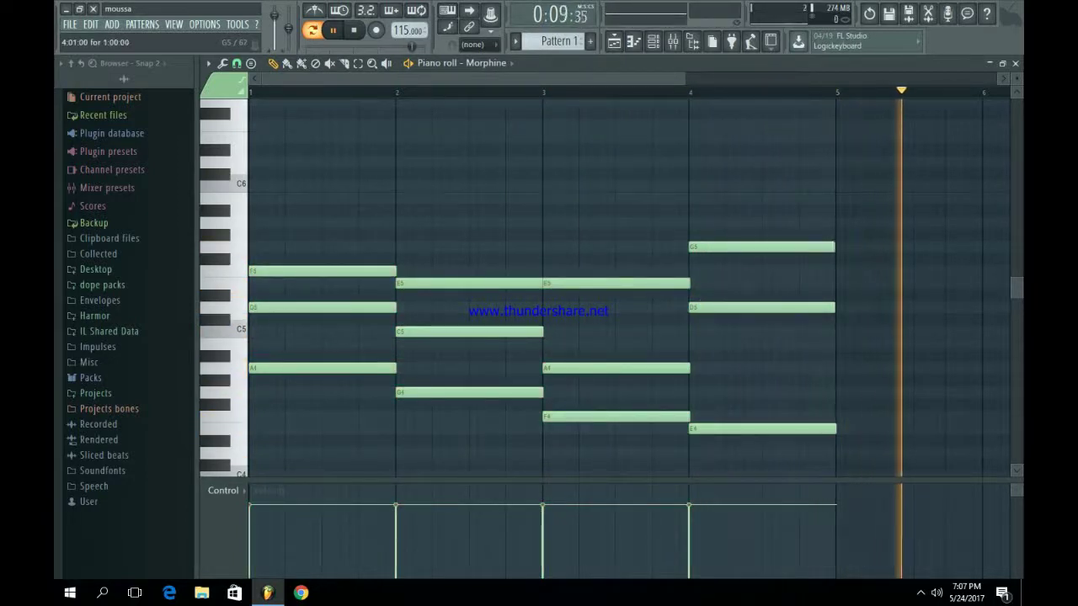
{"action": "key", "text": "space"}
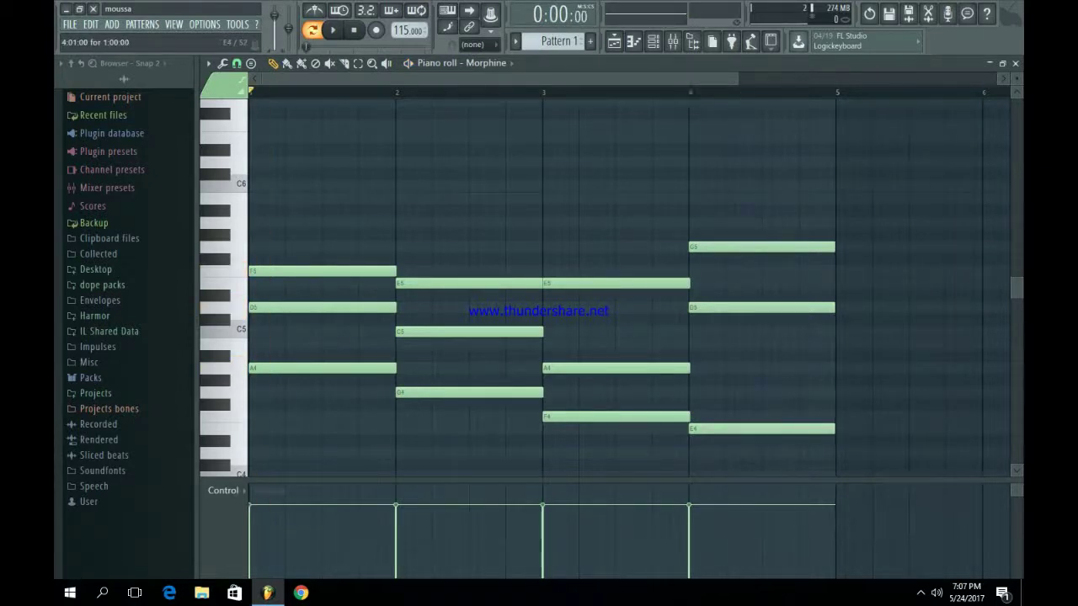
Examine Morphine's polyphony and portamento settings while the chord progression plays.
{"action": "left_click", "coordinate": [692, 40]}
{"action": "left_click", "coordinate": [310, 243]}
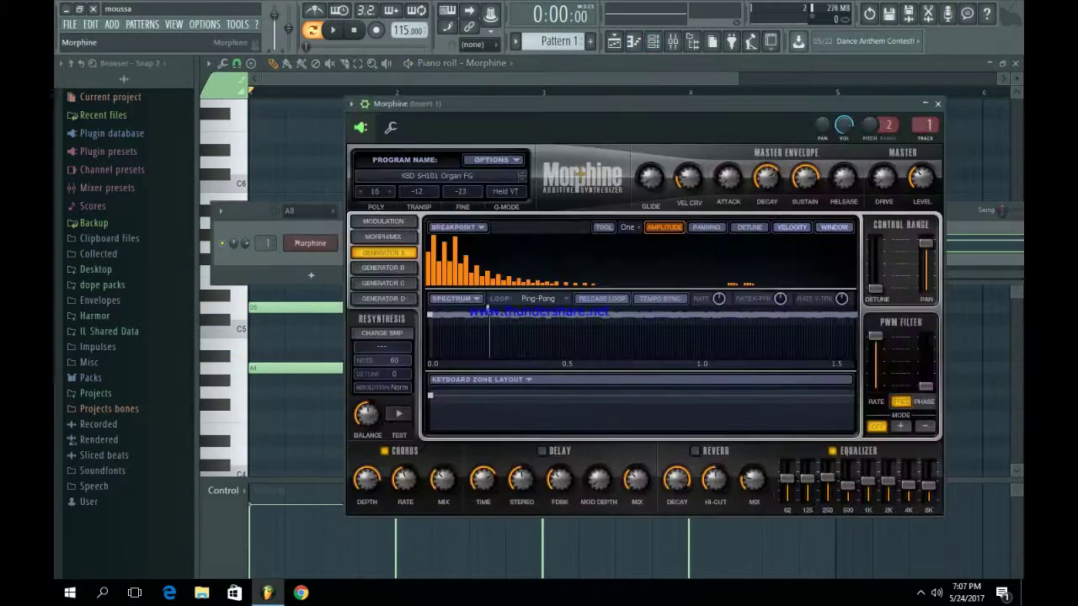
{"action": "left_click", "coordinate": [390, 127]}
{"action": "key", "text": "space"}
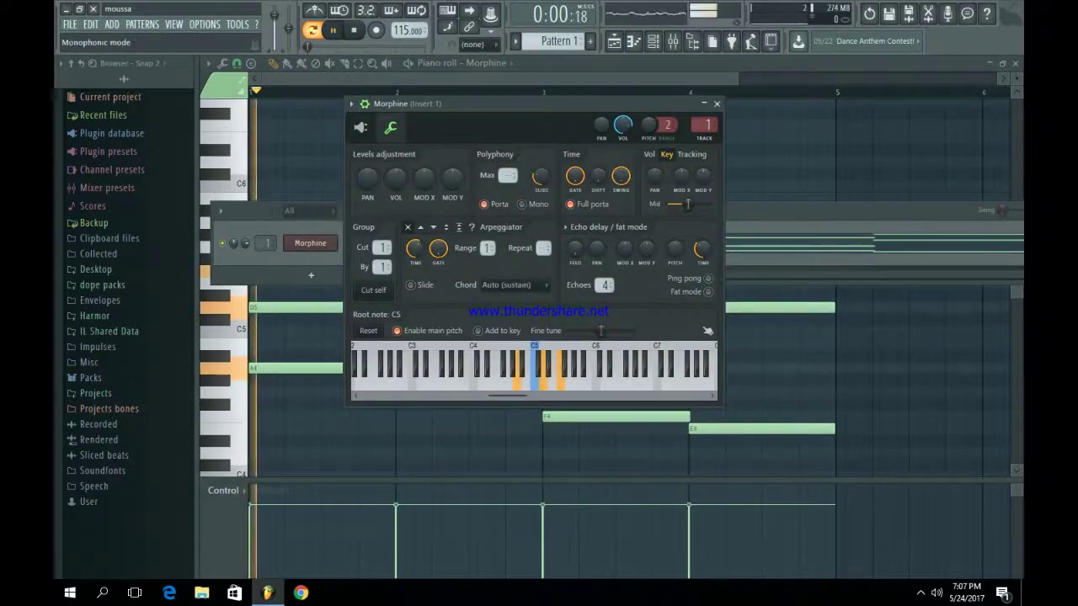
{"action": "key", "text": "Escape"}
{"action": "key", "text": "Escape"}
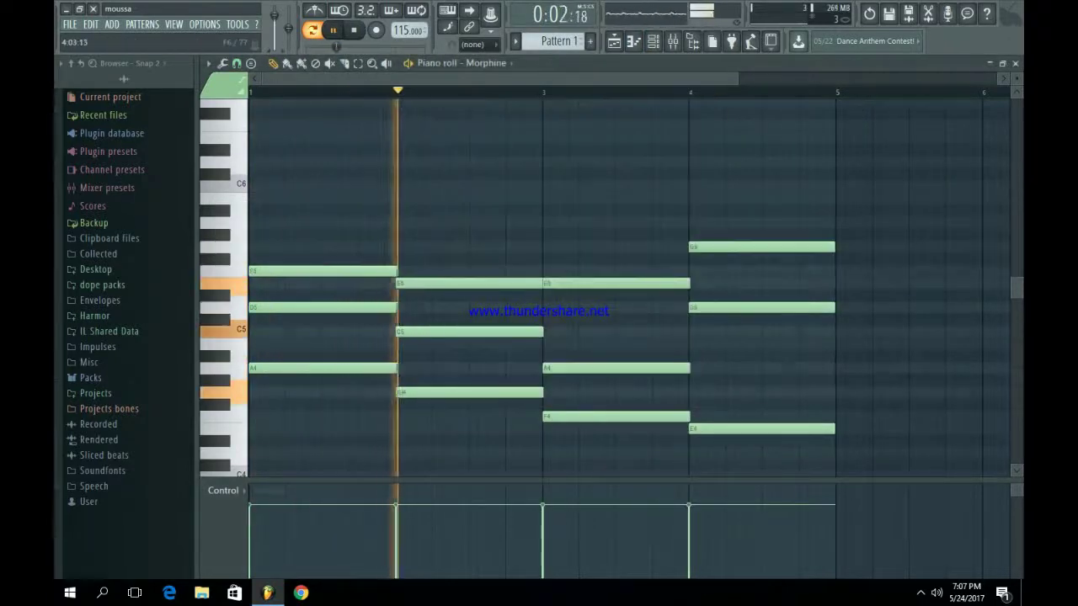
{"action": "key", "text": "F6"}
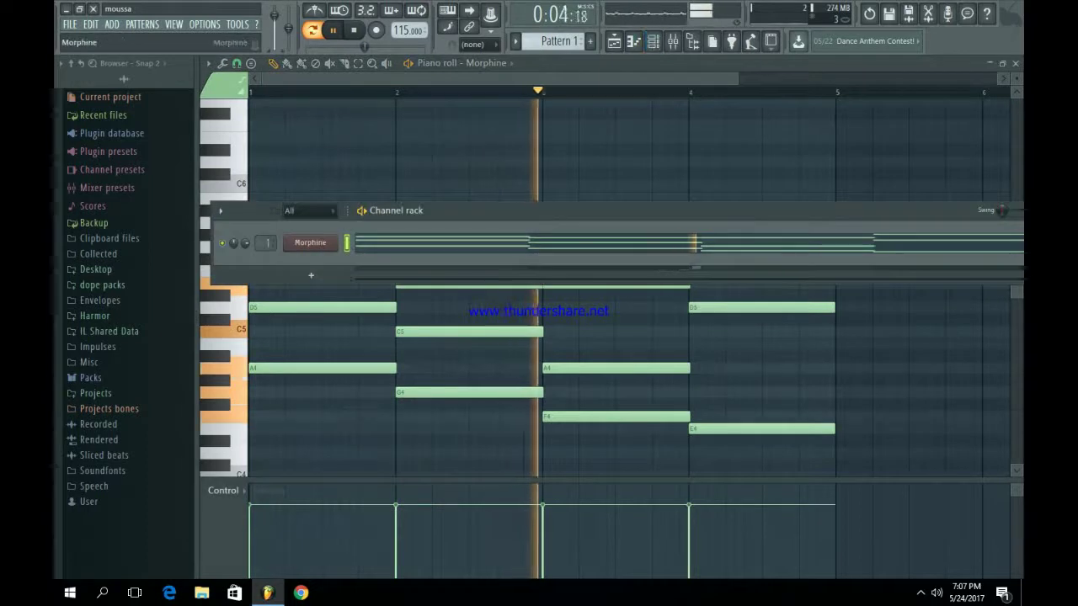
{"action": "left_click", "coordinate": [310, 242]}
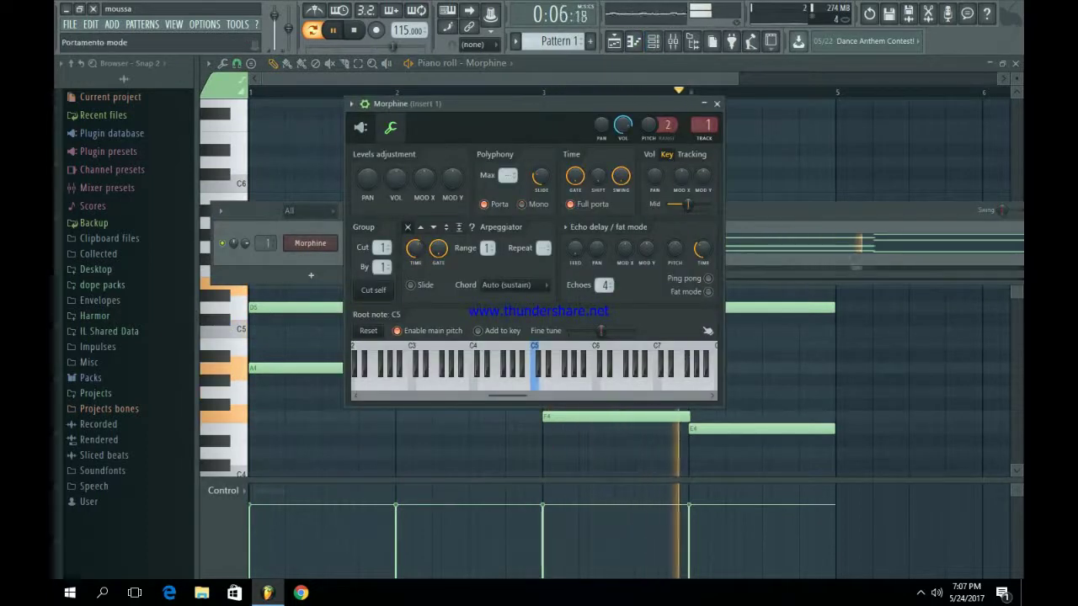
{"action": "key", "text": "Escape"}
{"action": "key", "text": "Escape"}
{"action": "key", "text": "space"}
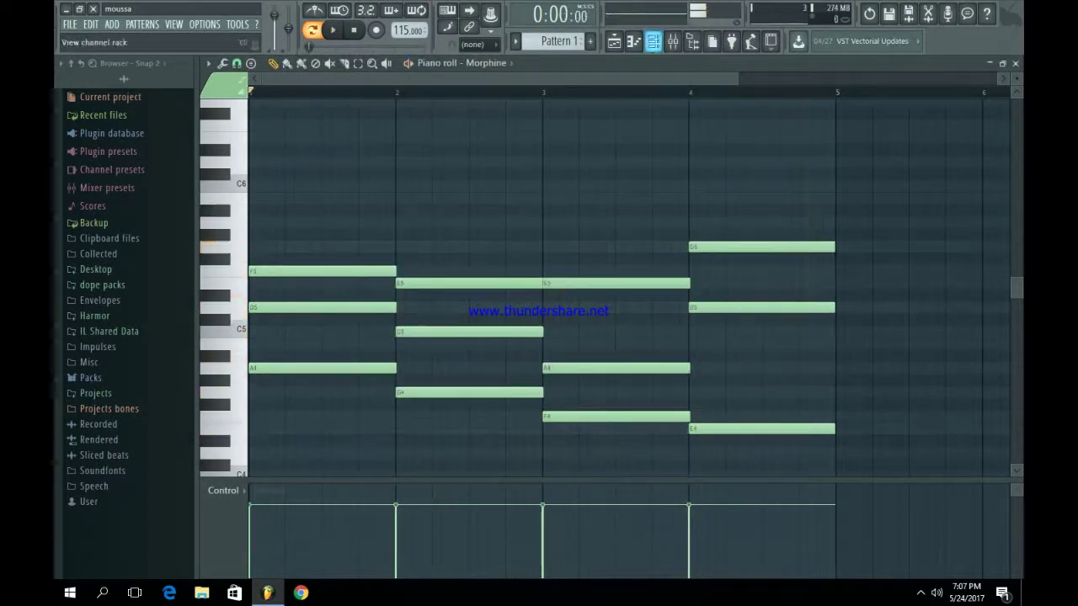
Route Morphine to mixer track 1 and load Fruity Parametric EQ 2 into that track's first effect slot.
{"action": "key", "text": "F6"}
{"action": "left_click", "coordinate": [310, 242]}
{"action": "key", "text": "F9"}
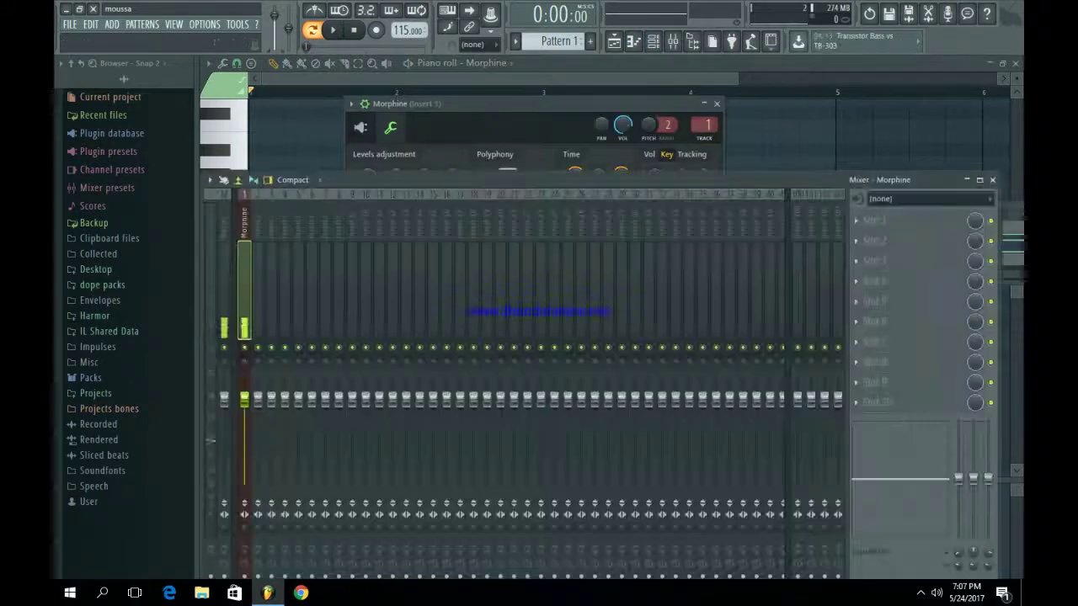
{"action": "key", "text": "space"}
{"action": "left_click", "coordinate": [874, 220]}
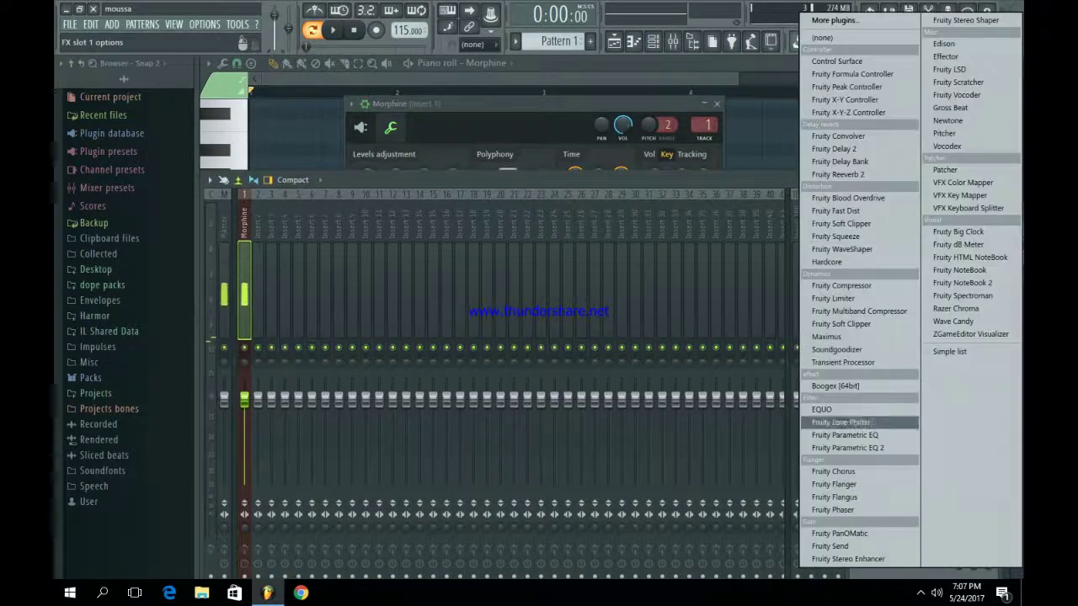
{"action": "left_click", "coordinate": [842, 448]}
Shape Morphine's EQ during playback with a steep low cut on band 1, a high roll-off on band 7 and slightly boosted mids.
{"action": "right_click", "coordinate": [338, 305]}
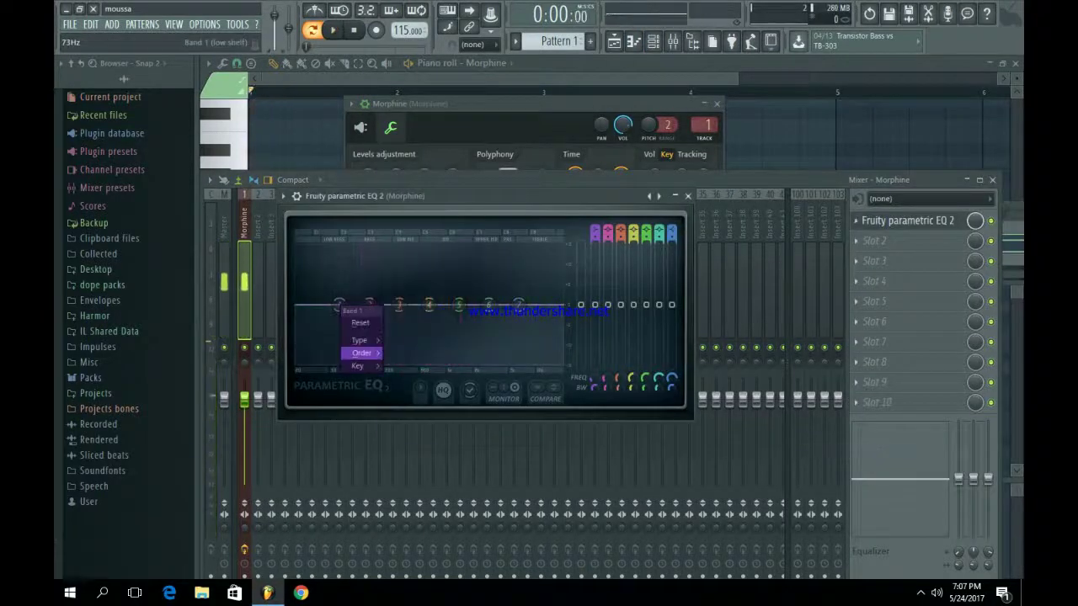
{"action": "left_click", "coordinate": [385, 353]}
{"action": "left_click_drag", "start_coordinate": [338, 304], "coordinate": [404, 362]}
{"action": "key", "text": "space"}
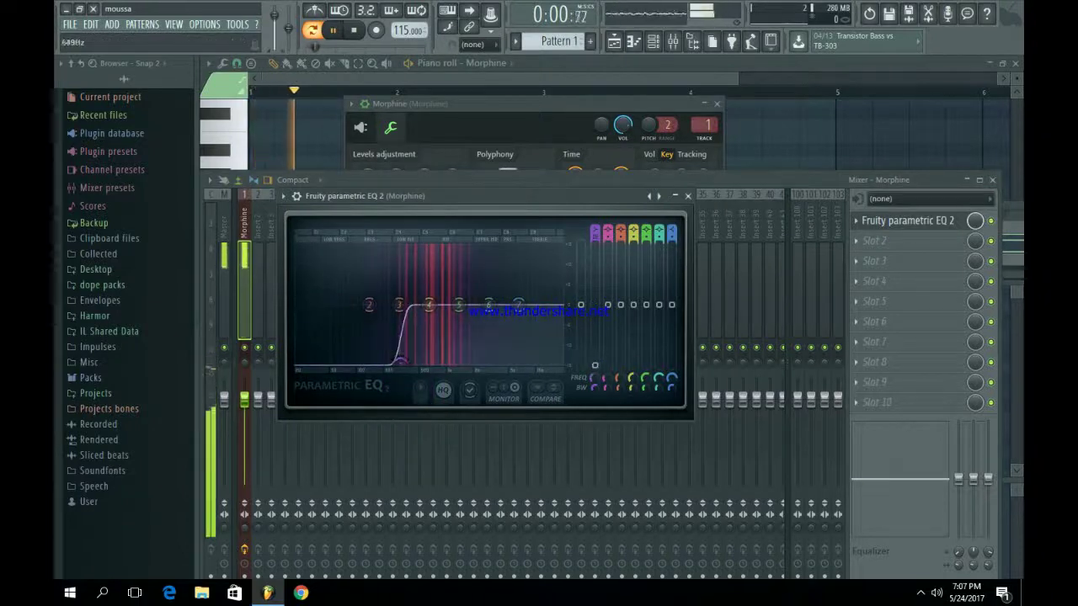
{"action": "left_click_drag", "start_coordinate": [519, 305], "coordinate": [436, 296]}
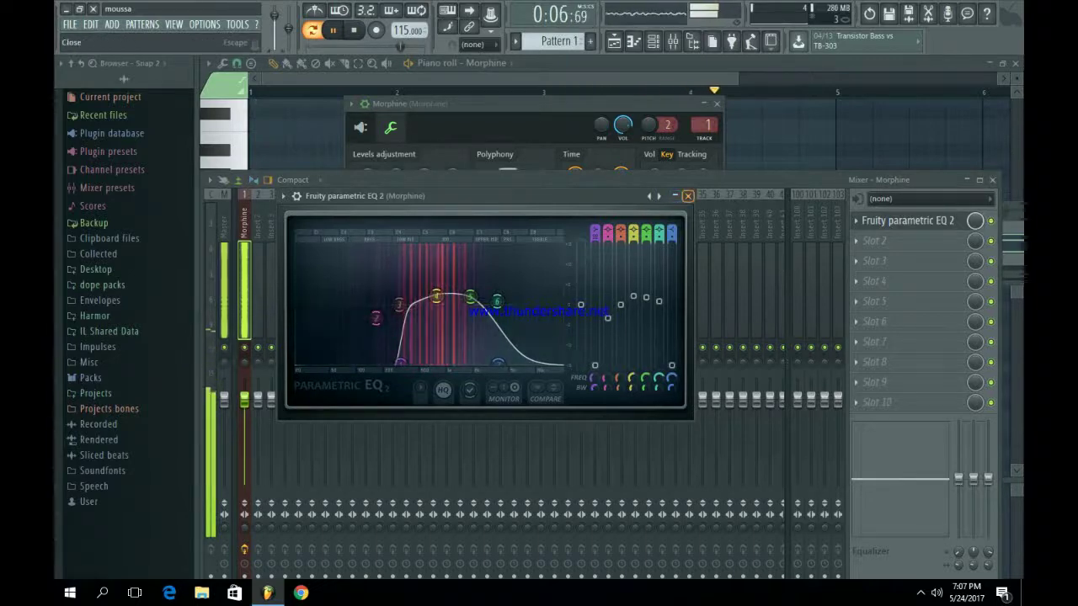
{"action": "left_click", "coordinate": [687, 195]}
Add Fruity Reeverb 2 to Morphine's second effect slot, raise its wet level and adjust the high cut.
{"action": "left_click", "coordinate": [876, 241]}
{"action": "left_click", "coordinate": [838, 174]}
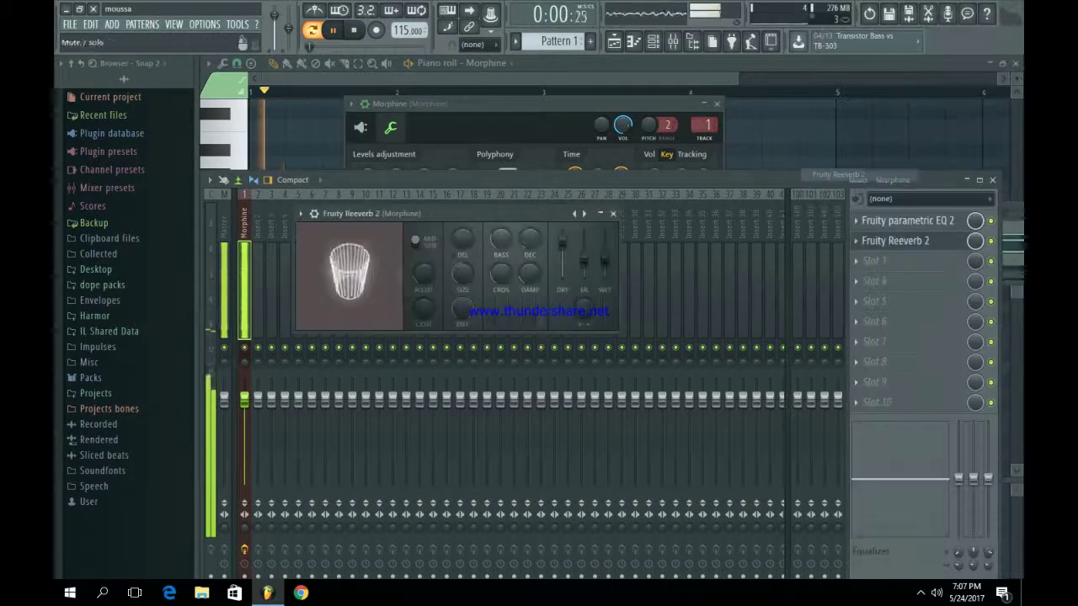
{"action": "left_click_drag", "start_coordinate": [604, 257], "coordinate": [605, 247]}
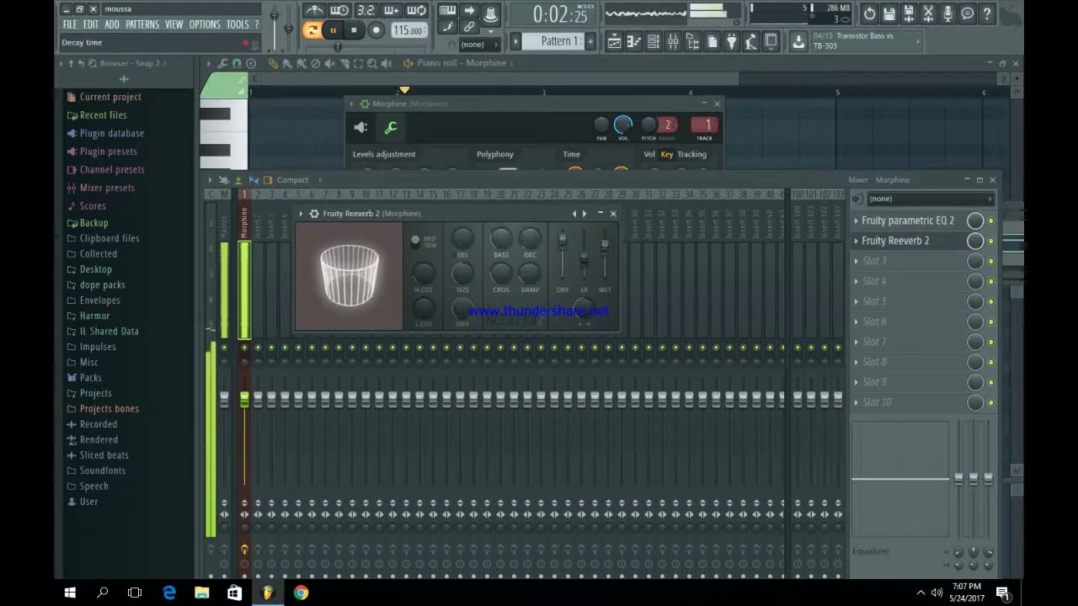
{"action": "left_click_drag", "start_coordinate": [423, 272], "coordinate": [424, 263]}
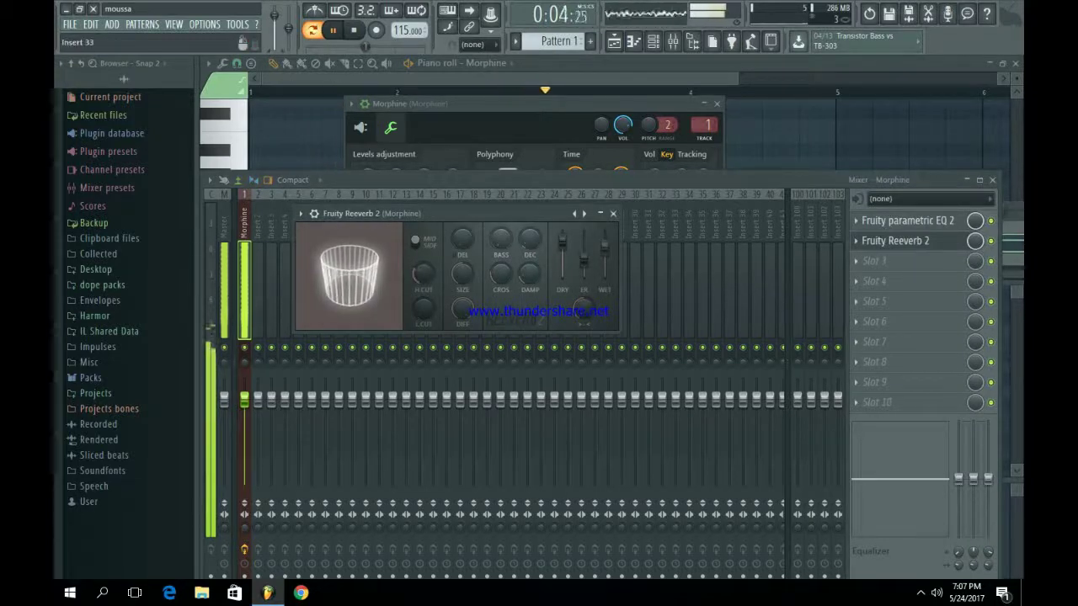
{"action": "left_click", "coordinate": [613, 213]}
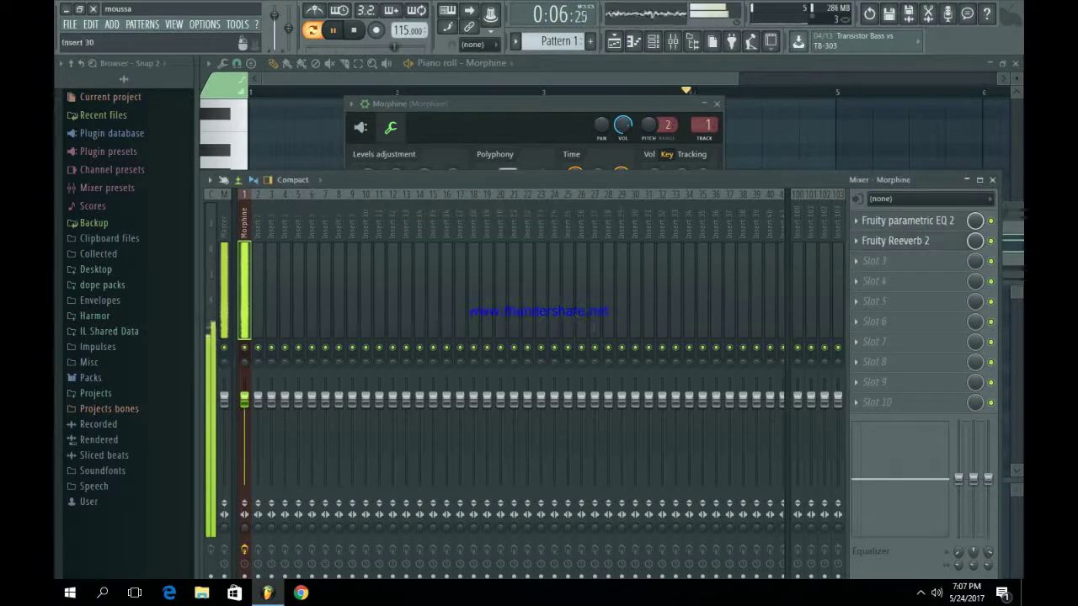
Add Fruity Stereo Shaper to Morphine's third effect slot and apply one of its presets.
{"action": "left_click", "coordinate": [855, 263]}
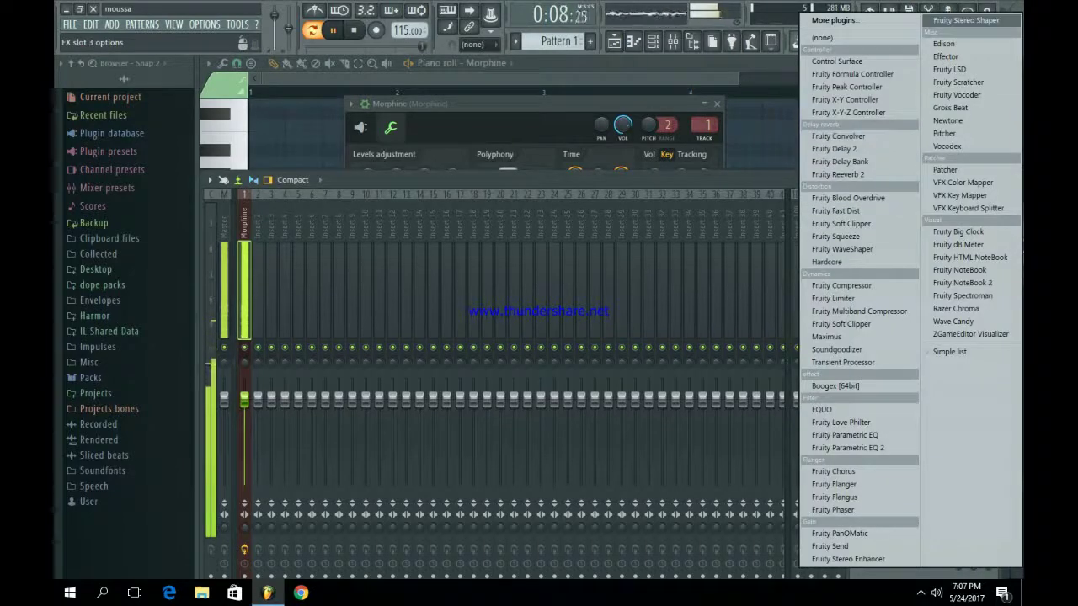
{"action": "left_click", "coordinate": [859, 135]}
{"action": "left_click", "coordinate": [461, 231]}
{"action": "left_click", "coordinate": [505, 301]}
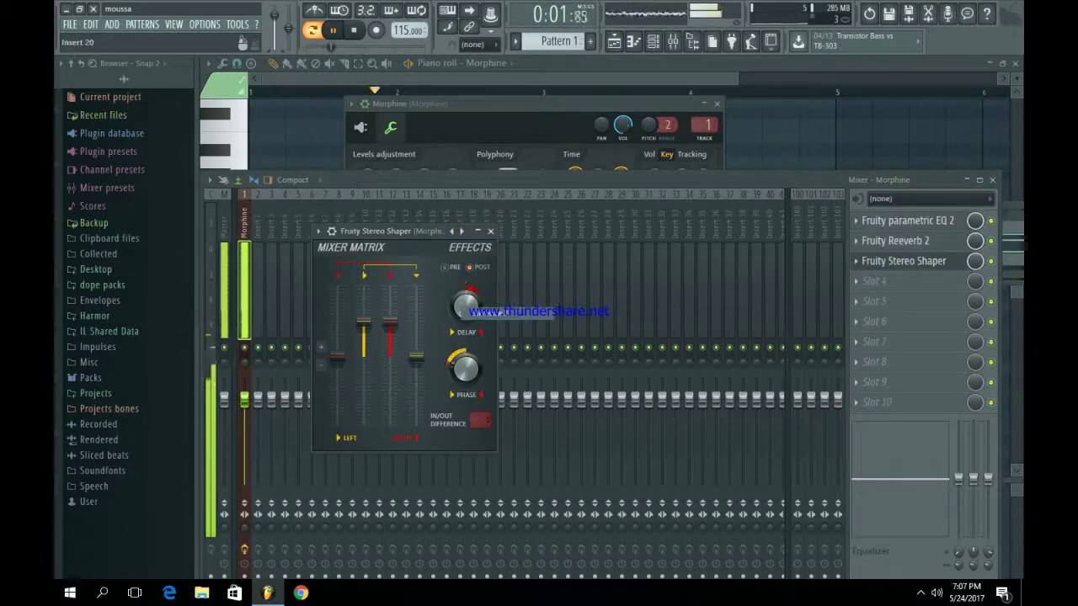
{"action": "left_click", "coordinate": [490, 231]}
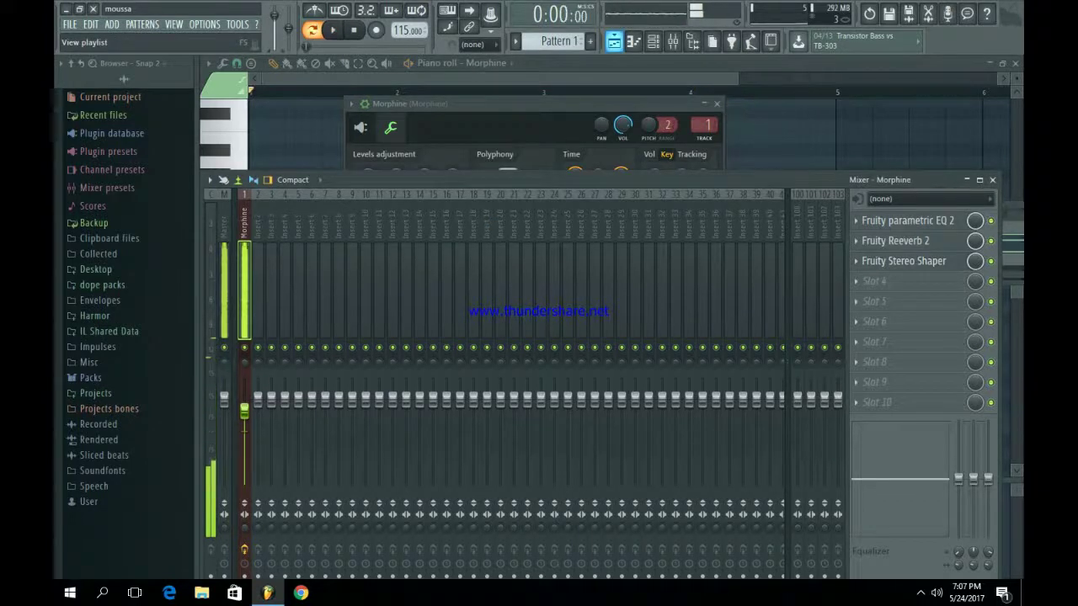
Place Pattern 1 on Track 1 of the playlist and duplicate it to fill bars 1 to 16.
{"action": "left_click", "coordinate": [613, 42]}
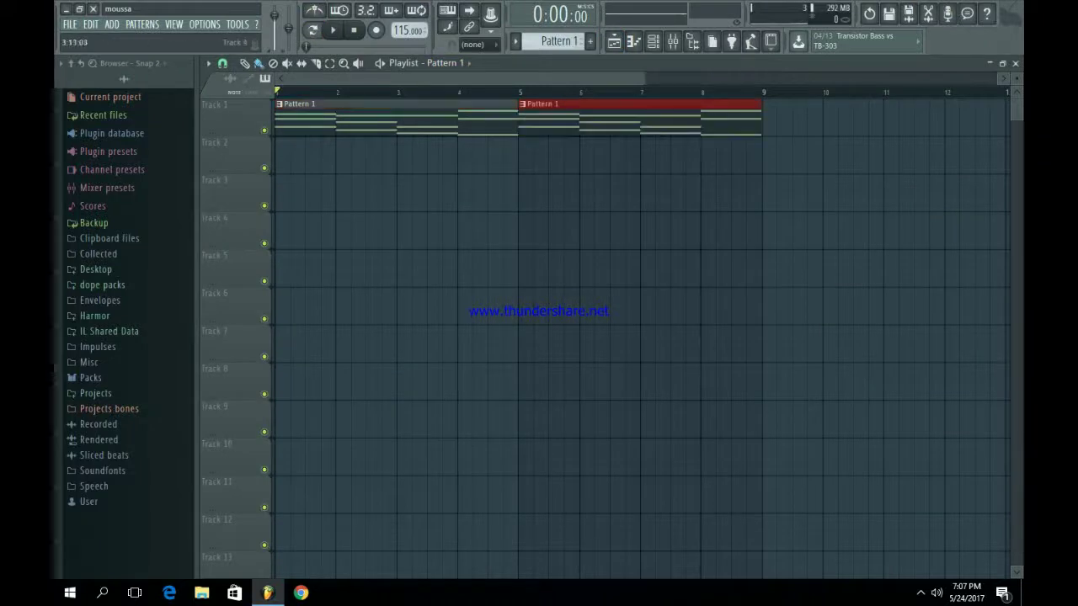
{"action": "key", "text": "ctrl+b"}
{"action": "key", "text": "ctrl+b"}
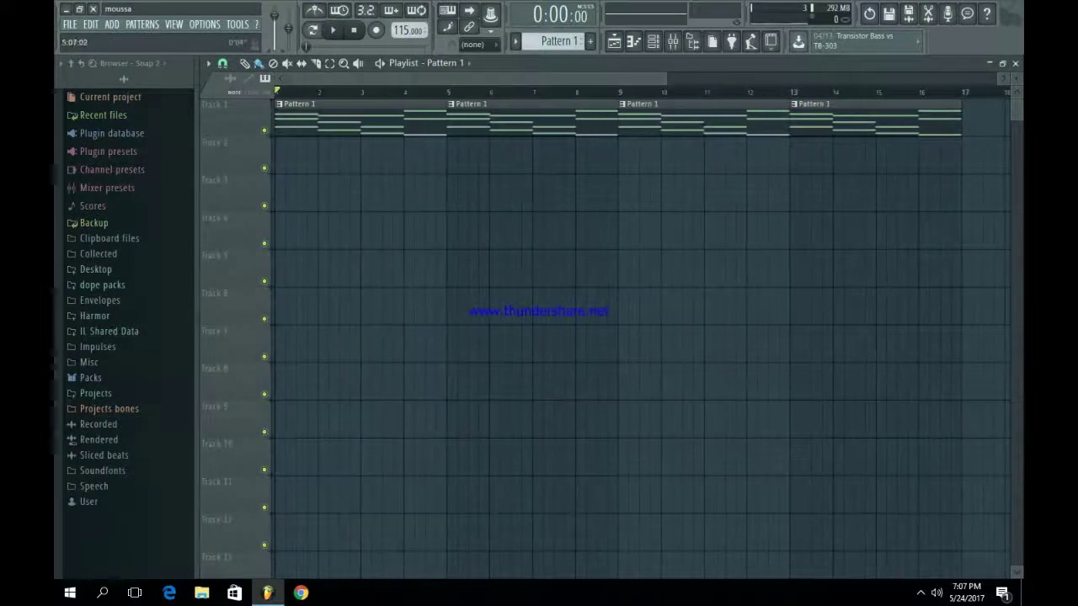
Switch to Pattern 2 and add a Harmor synthesizer channel to the channel rack.
{"action": "left_click", "coordinate": [633, 41]}
{"action": "scroll", "coordinate": [555, 41], "scroll_direction": "down", "scroll_amount": 1}
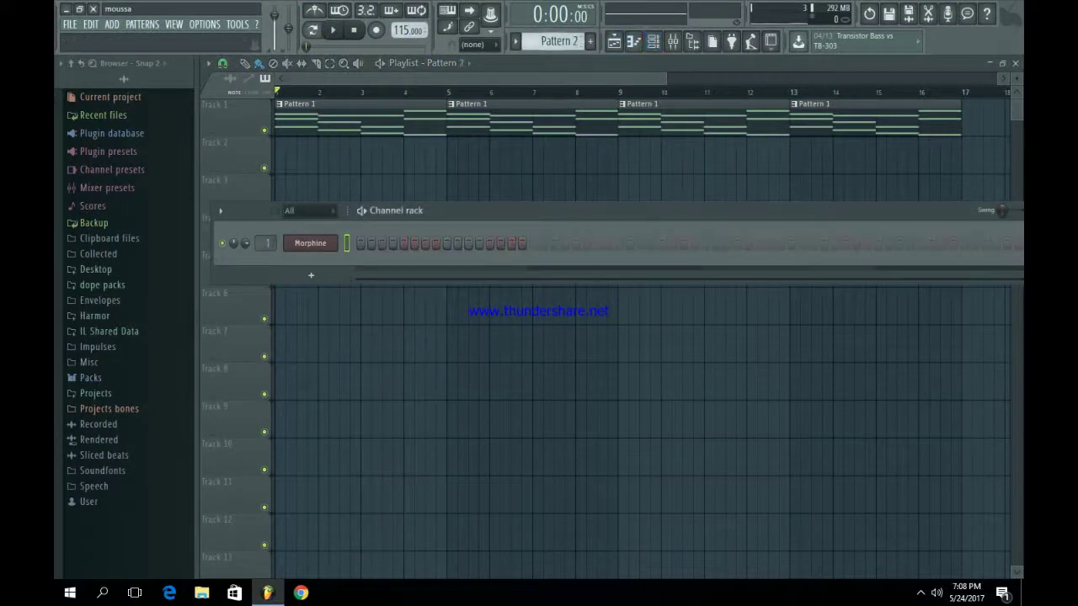
{"action": "left_click", "coordinate": [311, 275]}
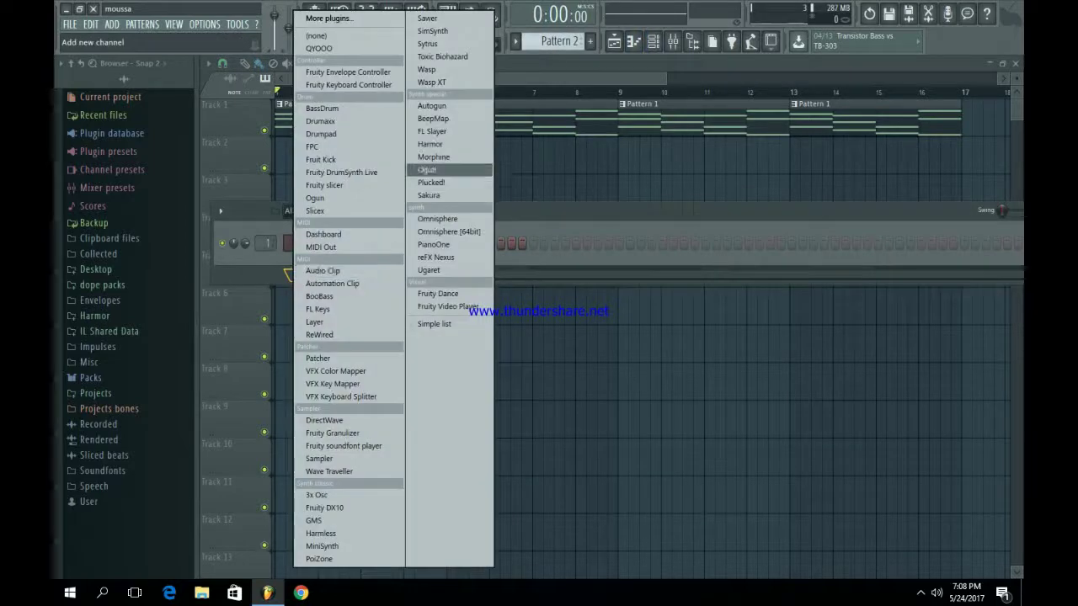
{"action": "left_click", "coordinate": [449, 144]}
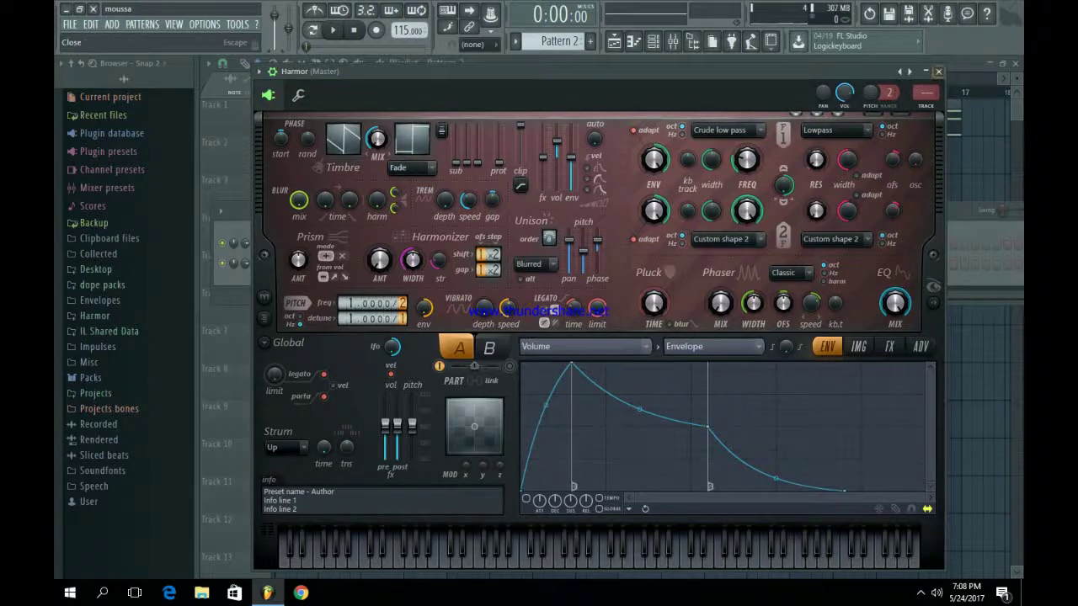
{"action": "left_click", "coordinate": [938, 72]}
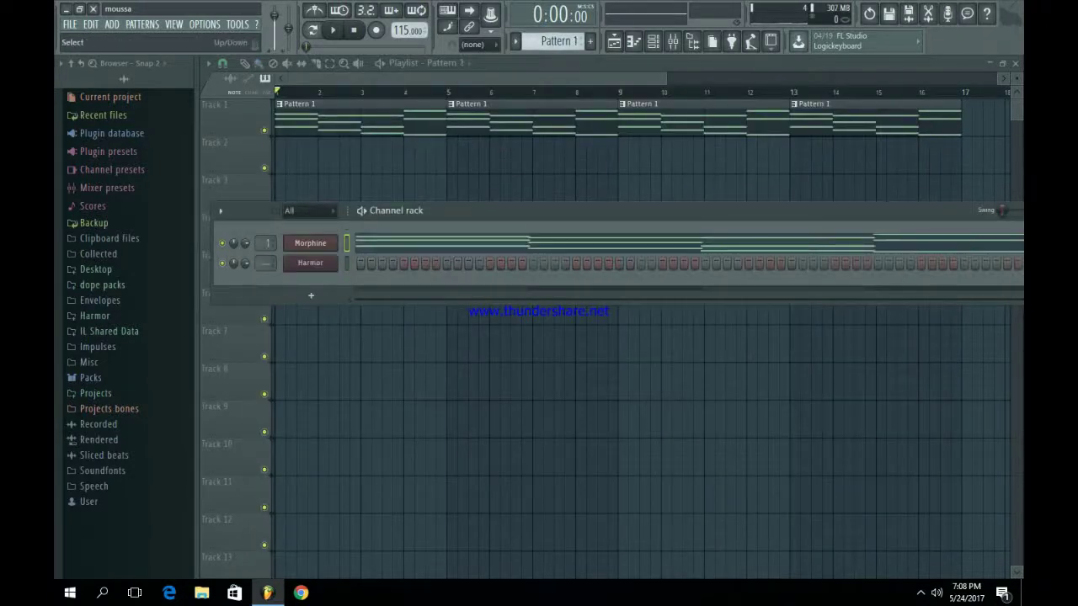
Copy Morphine's chords into Harmor in Pattern 2, keep only the lowest notes A4, G4, F4 and E4, and preview them.
{"action": "key", "text": "F4"}
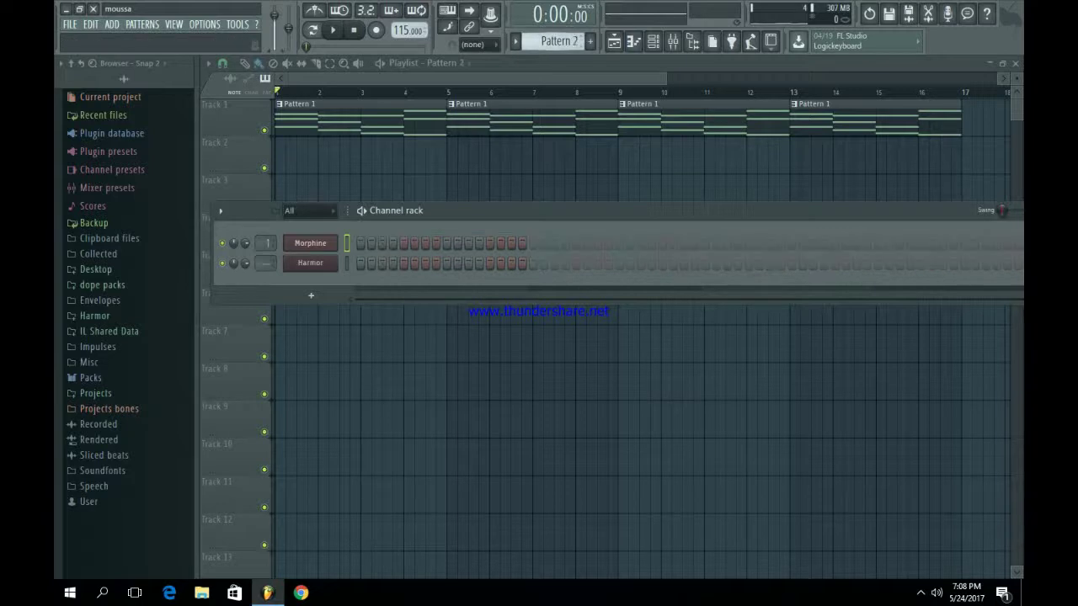
{"action": "key", "text": "ctrl+v"}
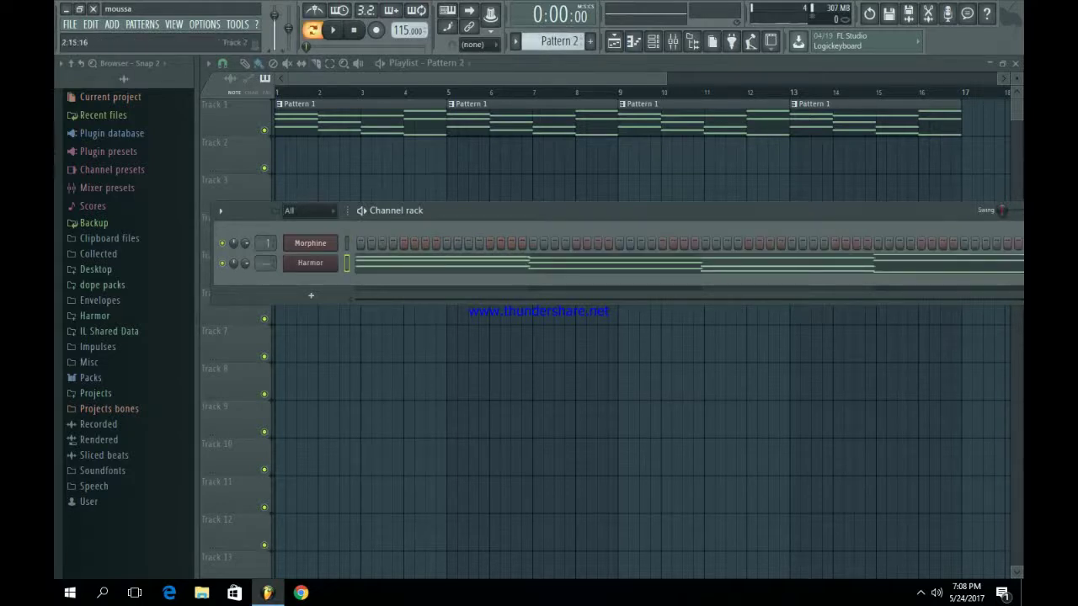
{"action": "key", "text": "F7"}
{"action": "key", "text": "space"}
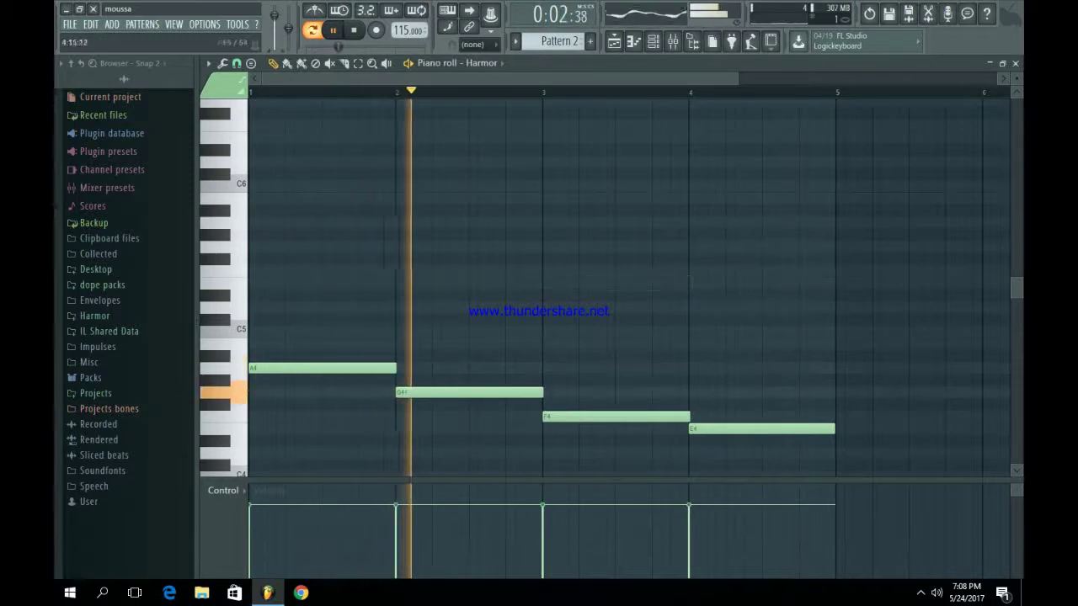
{"action": "scroll", "coordinate": [539, 286], "scroll_direction": "down", "scroll_amount": 3}
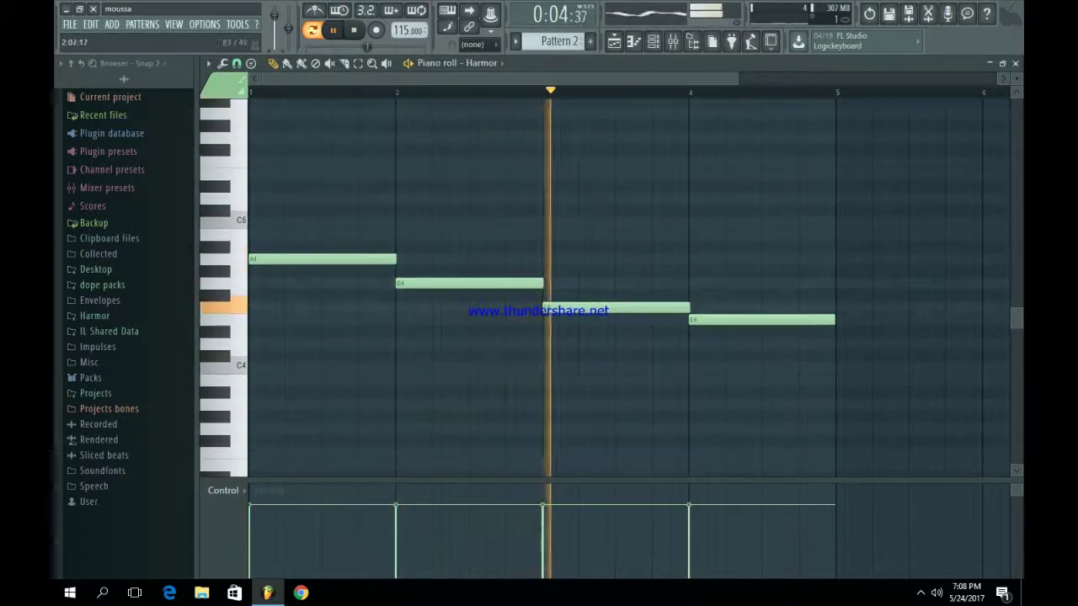
{"action": "scroll", "coordinate": [539, 286], "scroll_direction": "up", "scroll_amount": 2}
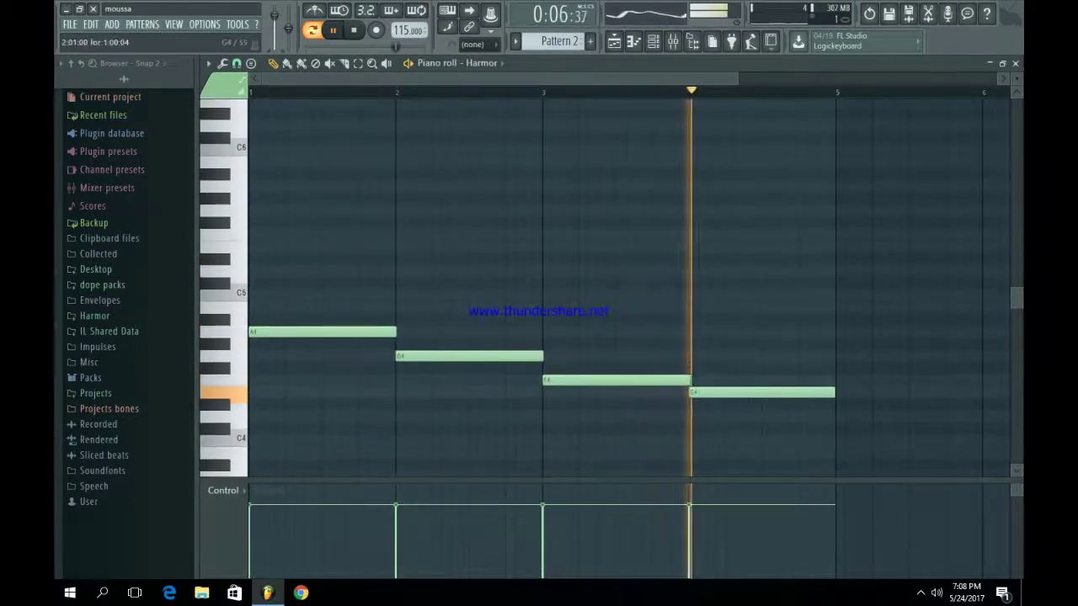
{"action": "key", "text": "space"}
Route Harmor to mixer track 2 and lower its volume fader to about Morphine's level during playback.
{"action": "key", "text": "F6"}
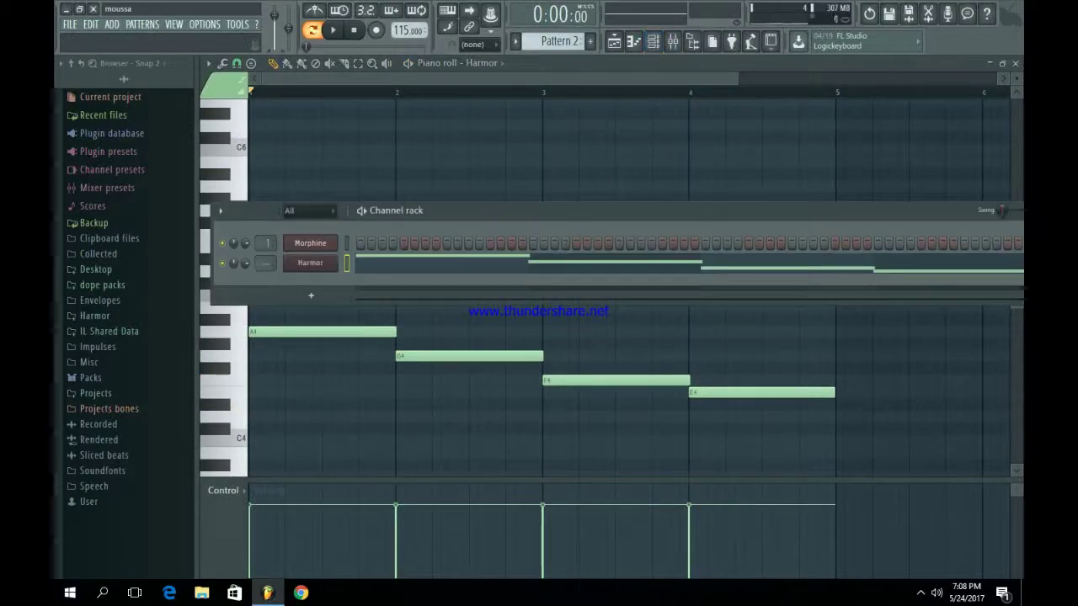
{"action": "left_click", "coordinate": [301, 243]}
{"action": "key", "text": "F9"}
{"action": "key", "text": "space"}
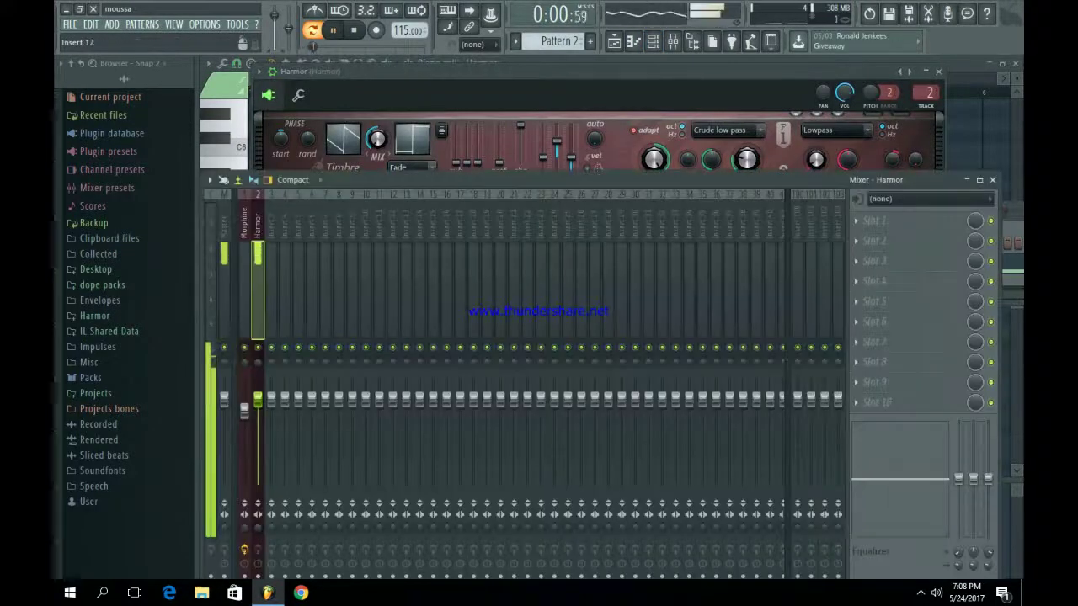
{"action": "left_click_drag", "start_coordinate": [245, 411], "coordinate": [257, 408]}
{"action": "left_click", "coordinate": [258, 287]}
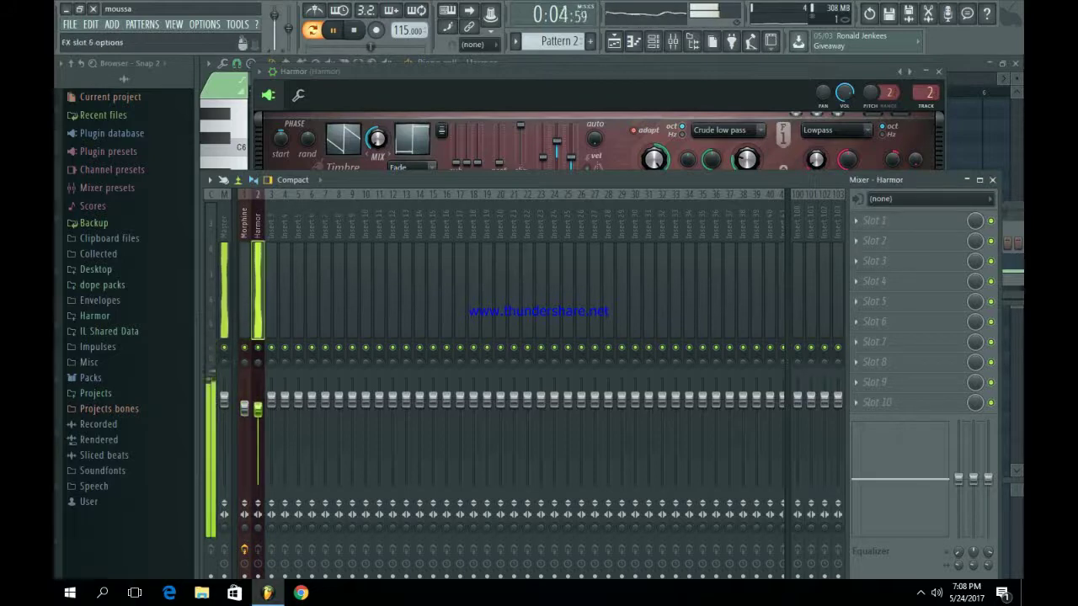
Load Fruity Parametric EQ 2 into Harmor's first effect slot and cut its lows with band 1 and its highs with band 7.
{"action": "left_click", "coordinate": [876, 219]}
{"action": "left_click", "coordinate": [859, 444]}
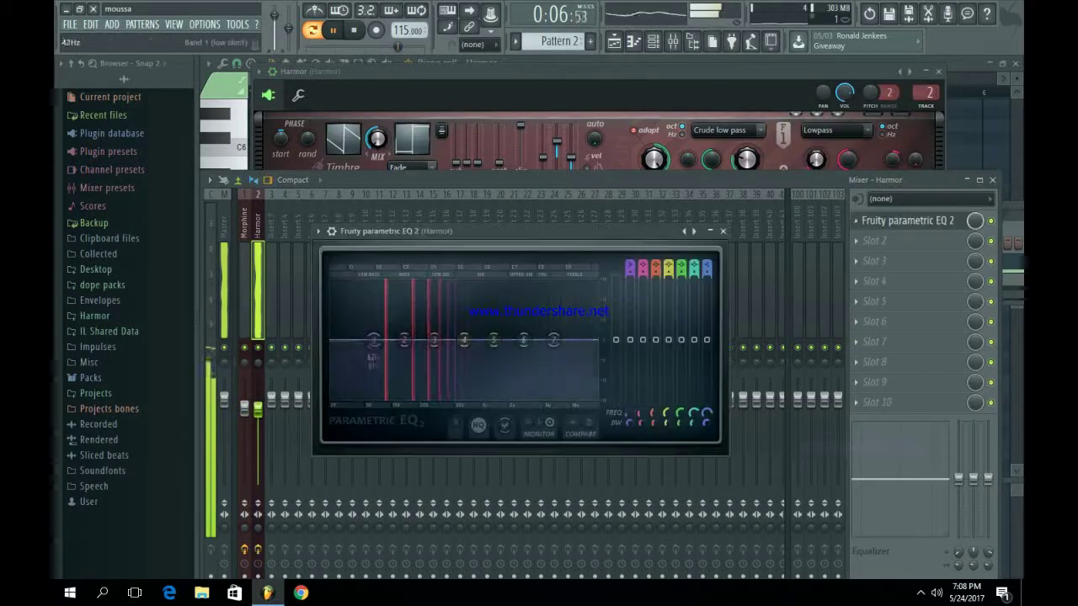
{"action": "left_click_drag", "start_coordinate": [357, 383], "coordinate": [351, 397]}
{"action": "left_click_drag", "start_coordinate": [553, 340], "coordinate": [484, 397]}
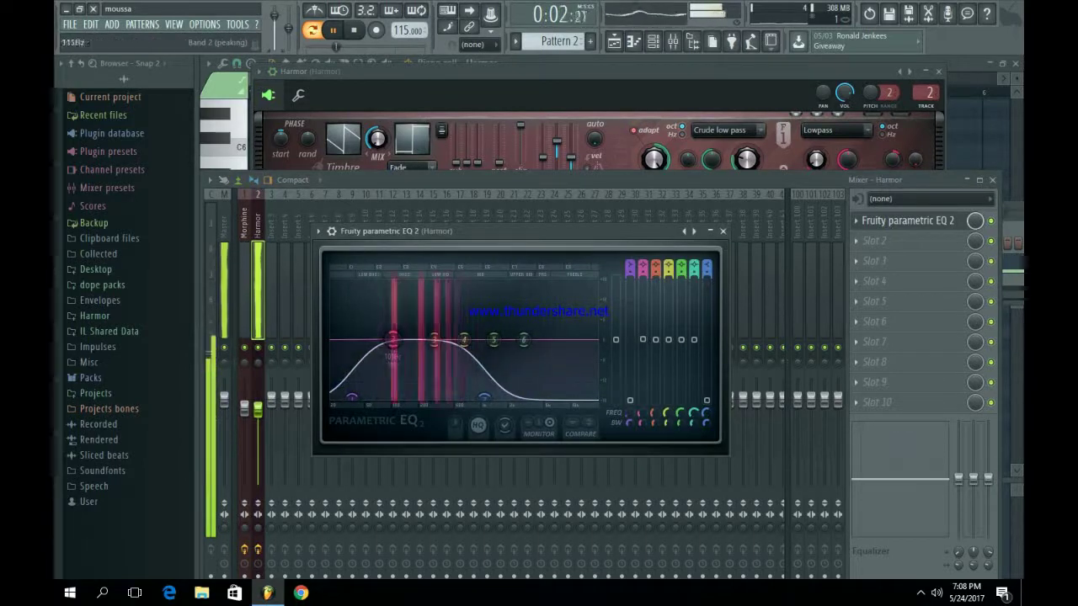
{"action": "left_click", "coordinate": [722, 230]}
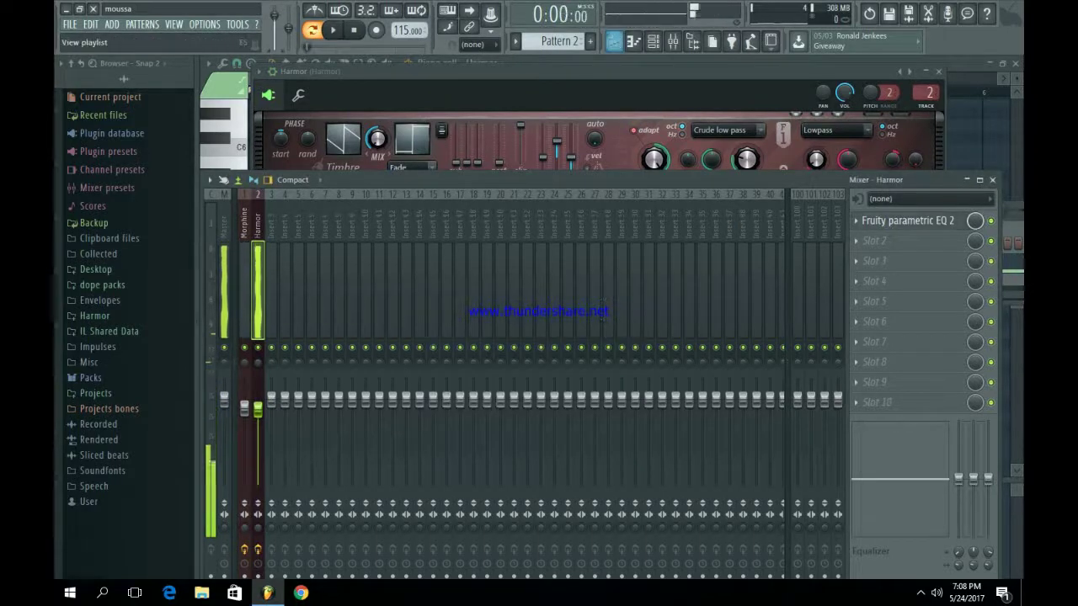
Place Pattern 2 on Track 2 of the playlist and duplicate it to fill bars 1 to 16.
{"action": "left_click", "coordinate": [614, 40]}
{"action": "left_click", "coordinate": [303, 156]}
{"action": "key", "text": "ctrl+b"}
{"action": "key", "text": "ctrl+b"}
{"action": "key", "text": "ctrl+b"}
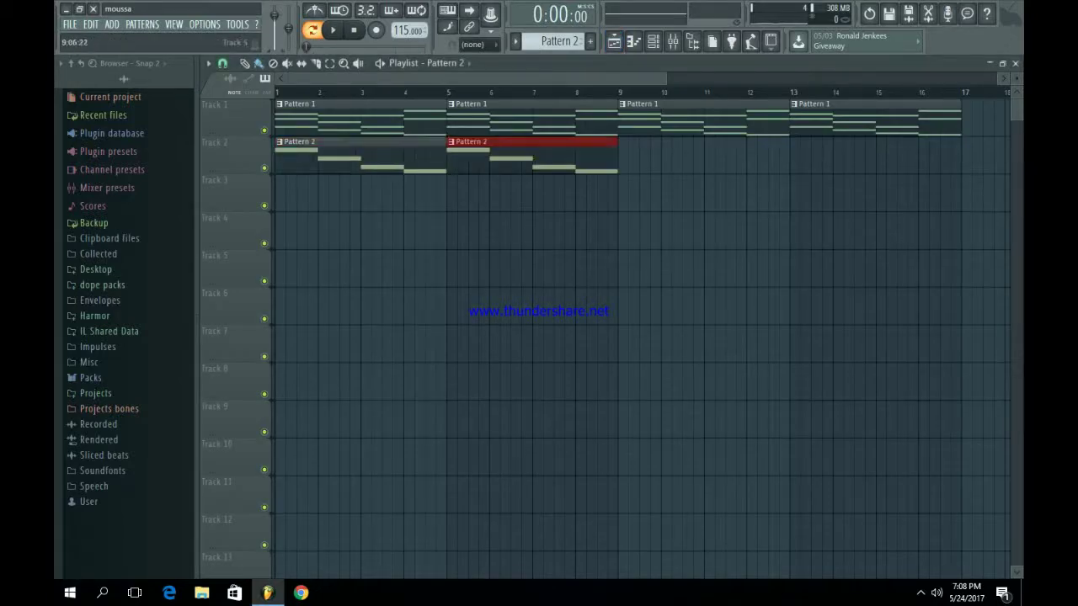
Review Harmor's synth settings from the channel rack, and play the whole arrangement in the playlist.
{"action": "left_click", "coordinate": [653, 41]}
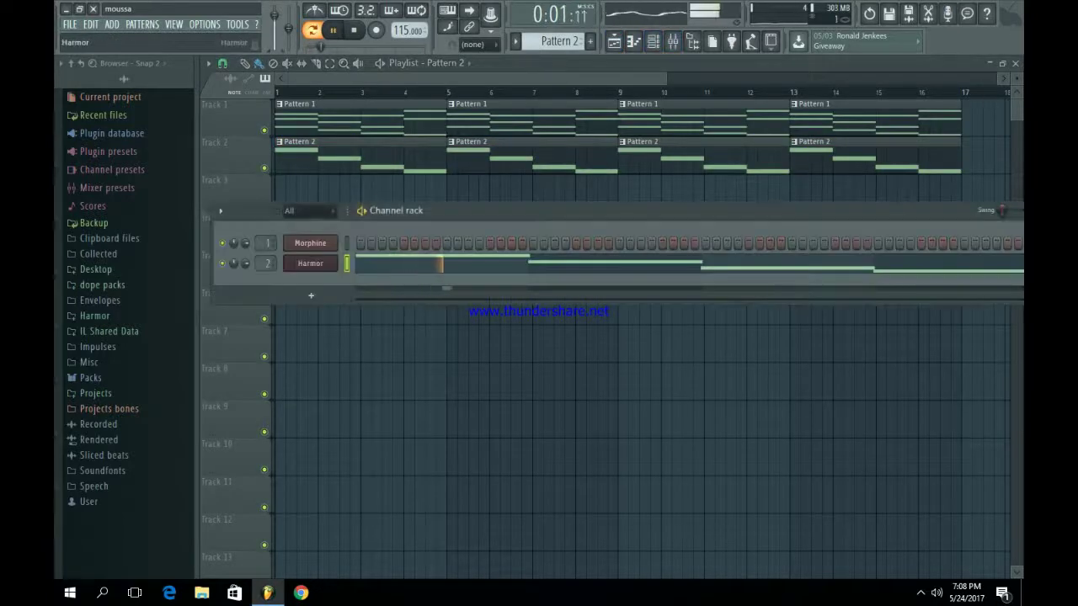
{"action": "left_click", "coordinate": [309, 263]}
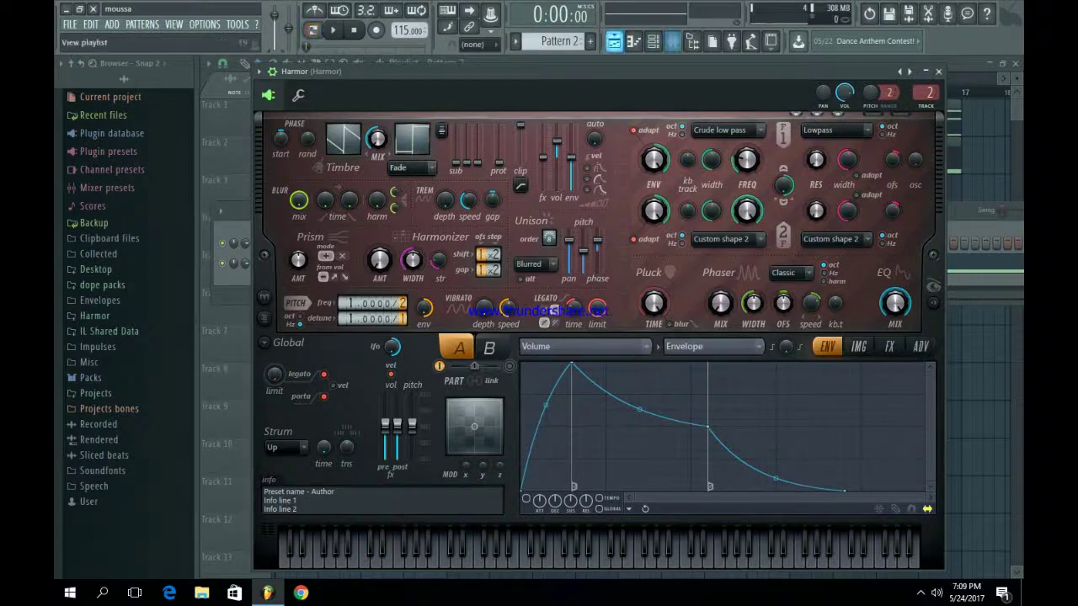
{"action": "left_click", "coordinate": [614, 40]}
{"action": "key", "text": "space"}
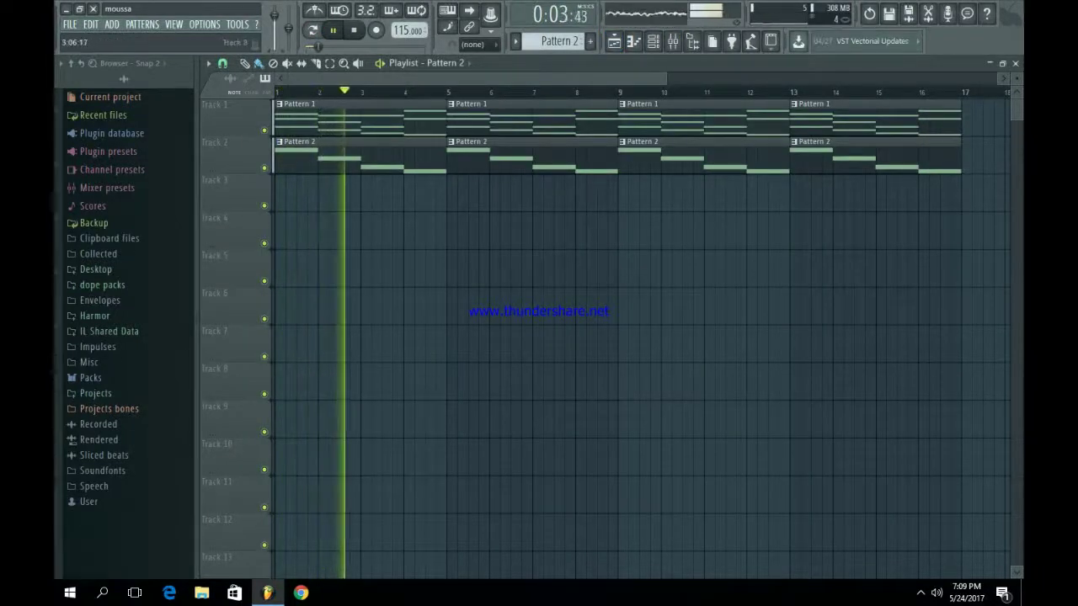
Open the kick samples of the OVO Drum Kit pack, stop playback and audition the kicks.
{"action": "left_click", "coordinate": [90, 377]}
{"action": "scroll", "coordinate": [126, 337], "scroll_direction": "down", "scroll_amount": 10}
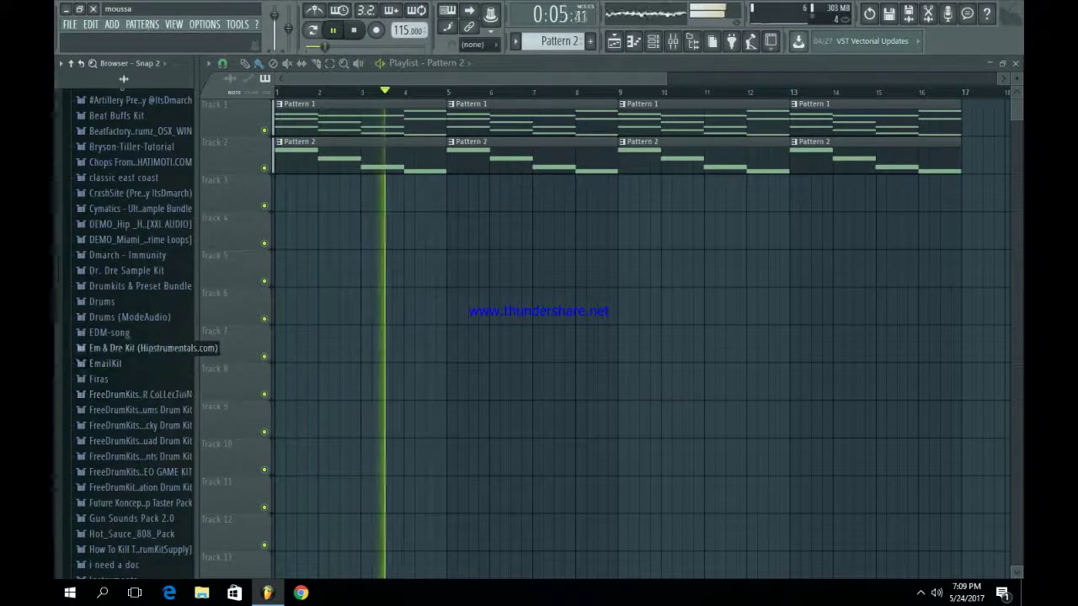
{"action": "scroll", "coordinate": [132, 334], "scroll_direction": "down", "scroll_amount": 7}
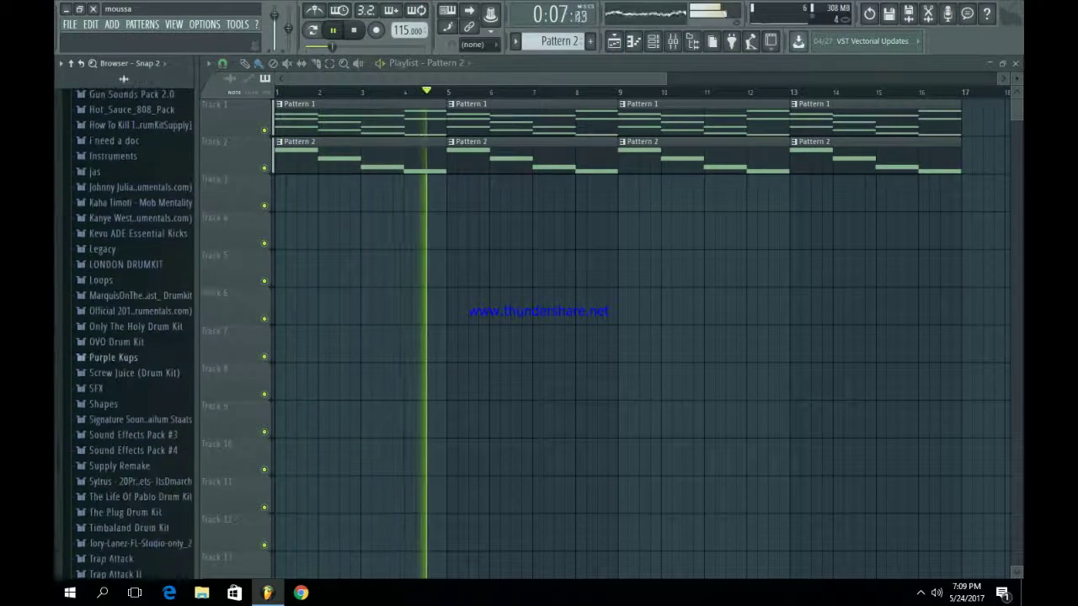
{"action": "left_click", "coordinate": [116, 257]}
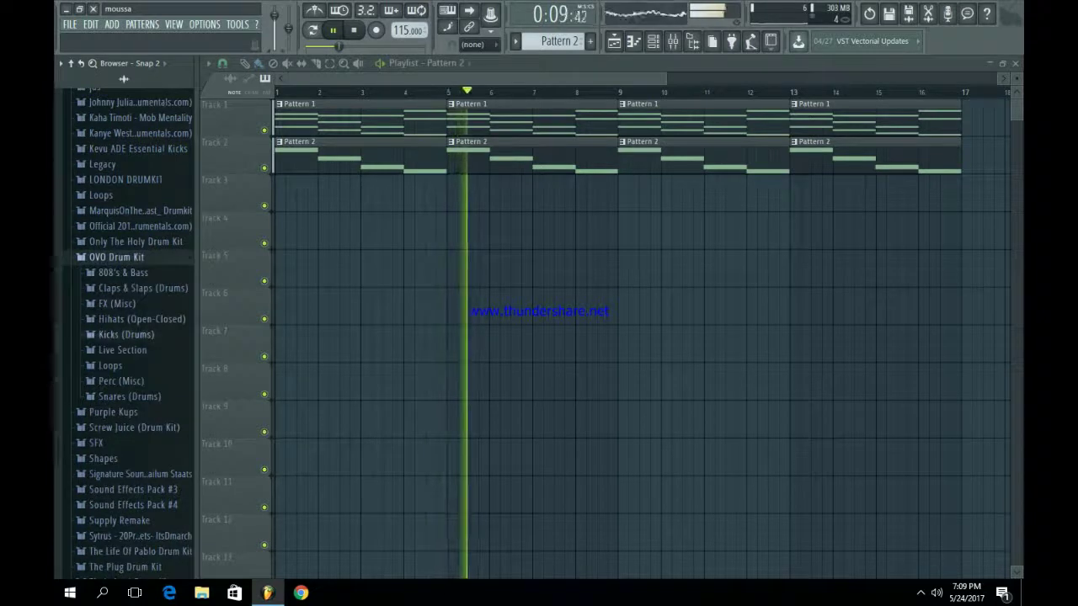
{"action": "left_click", "coordinate": [127, 327]}
{"action": "key", "text": "space"}
{"action": "left_click", "coordinate": [128, 374]}
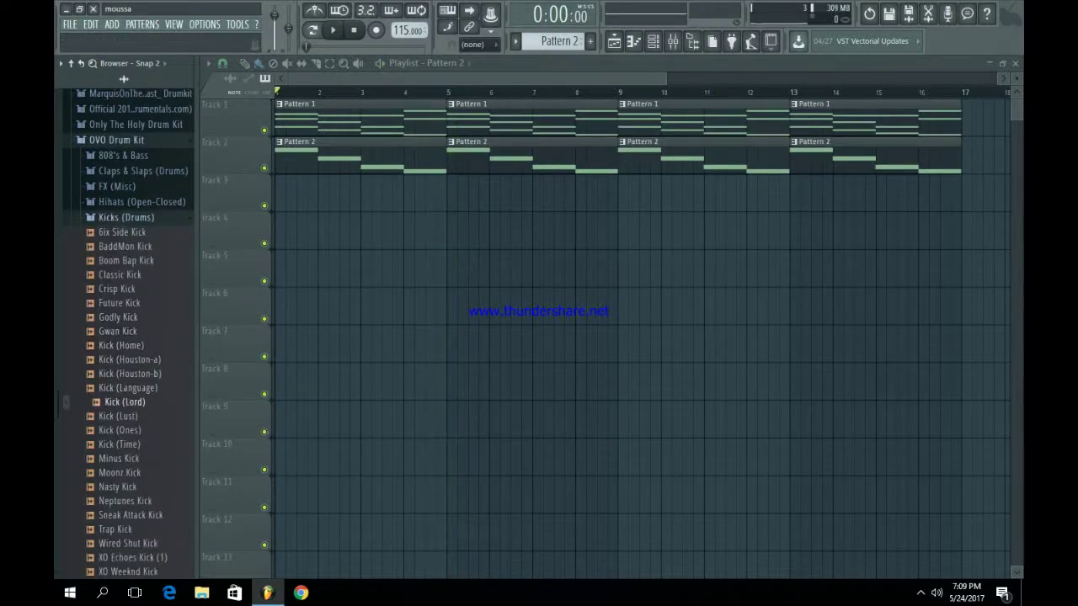
Load Kick (Lord) into a new channel and check its miscellaneous function settings.
{"action": "right_click", "coordinate": [135, 401]}
{"action": "left_click", "coordinate": [185, 414]}
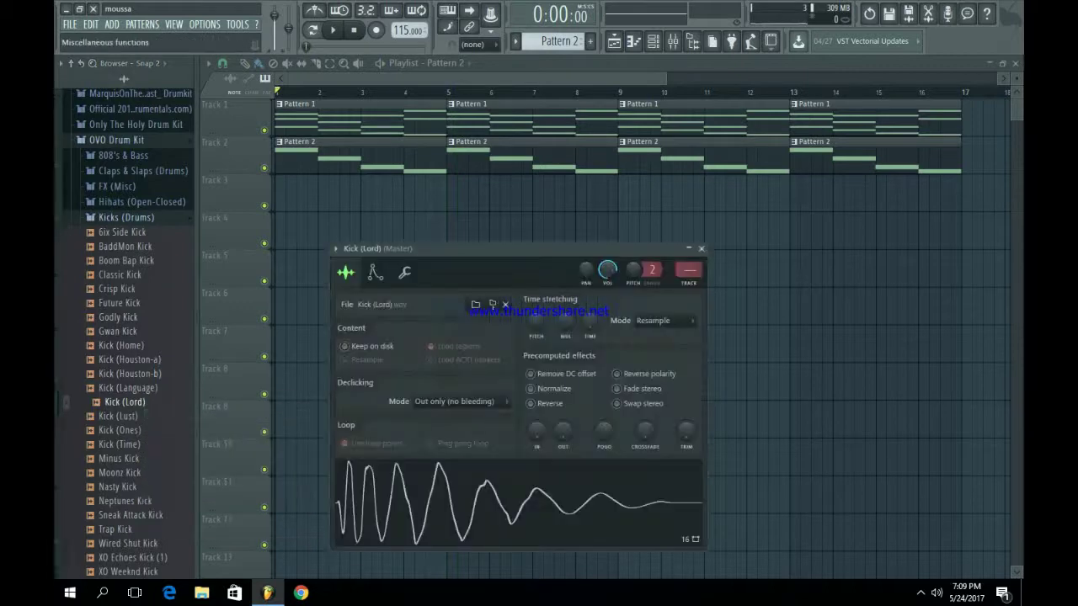
{"action": "left_click", "coordinate": [405, 272]}
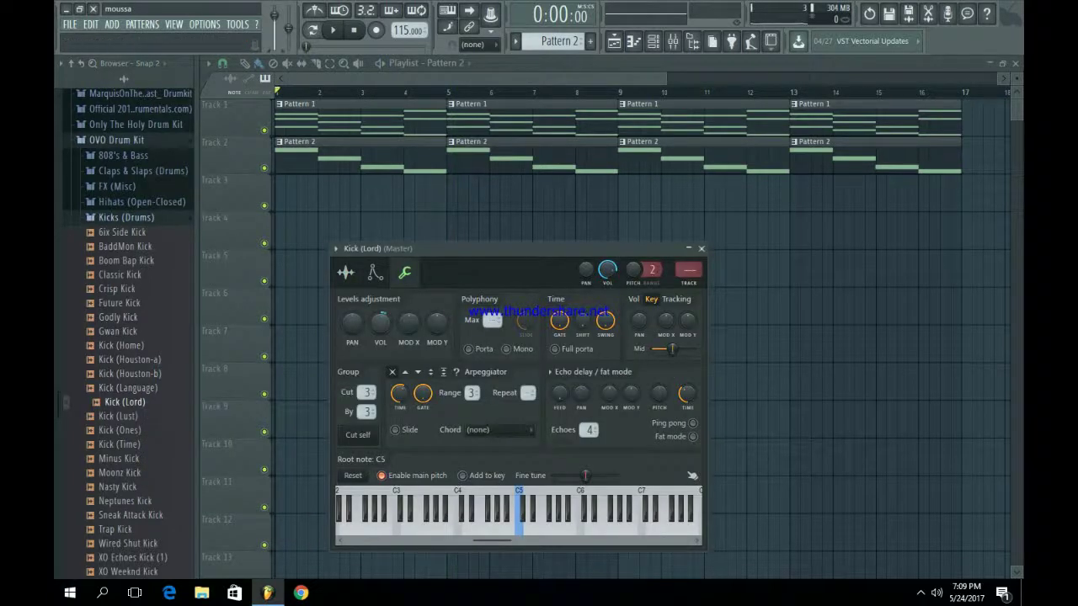
{"action": "left_click", "coordinate": [345, 272]}
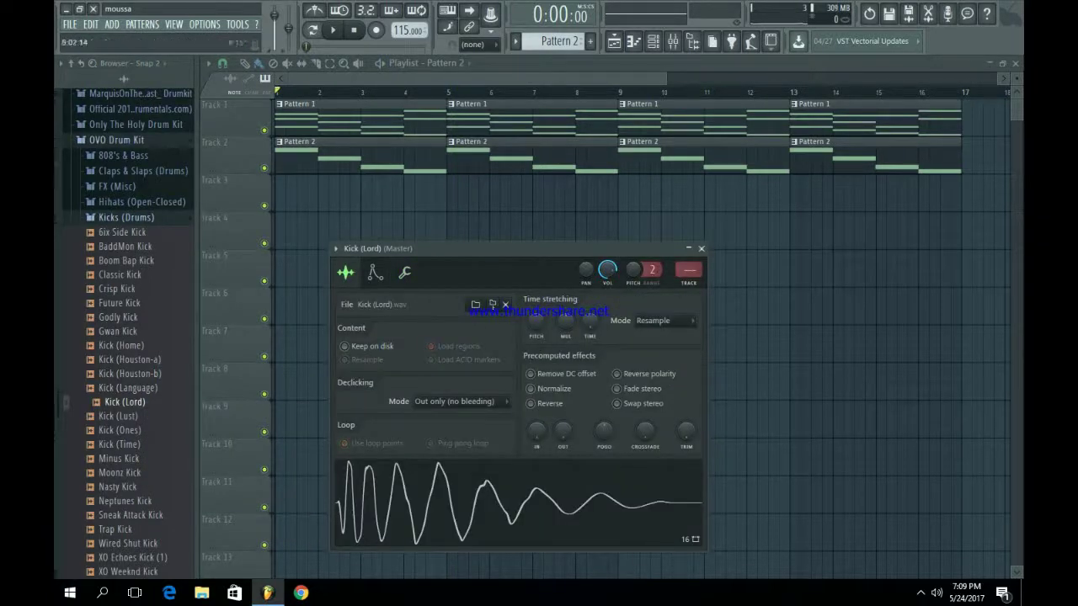
Switch to the empty Pattern 3 and place it on Track 3 of the playlist at bar 1.
{"action": "left_click", "coordinate": [653, 41]}
{"action": "scroll", "coordinate": [551, 40], "scroll_direction": "down", "scroll_amount": 1}
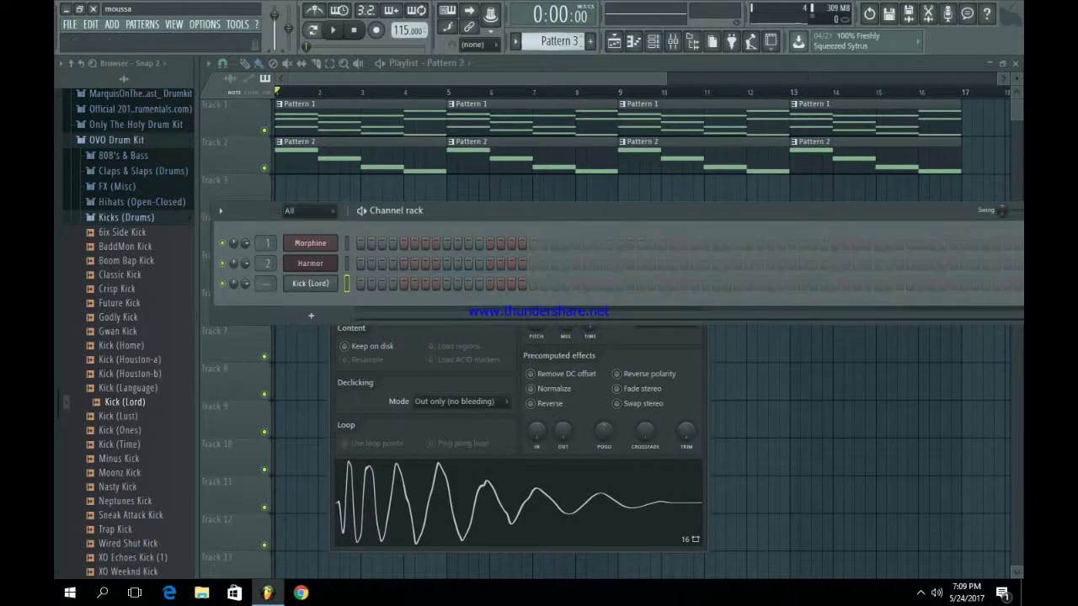
{"action": "left_click", "coordinate": [614, 40]}
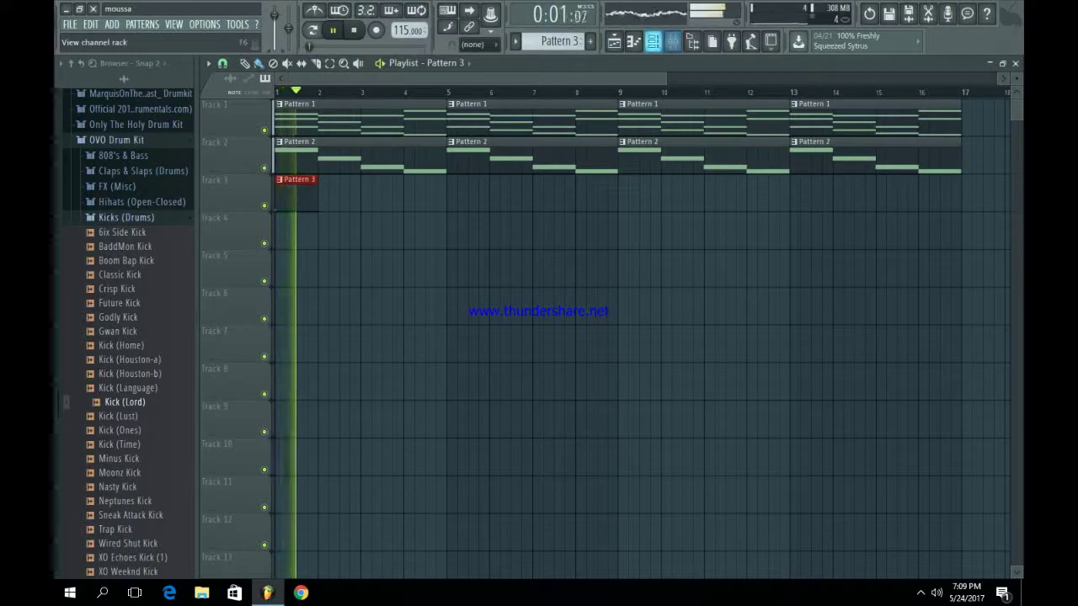
Program Kick (Lord) hits on steps 1, 17, 19, 33, 39, 49 and 57 of Pattern 3 during playback.
{"action": "key", "text": "F6"}
{"action": "key", "text": "space"}
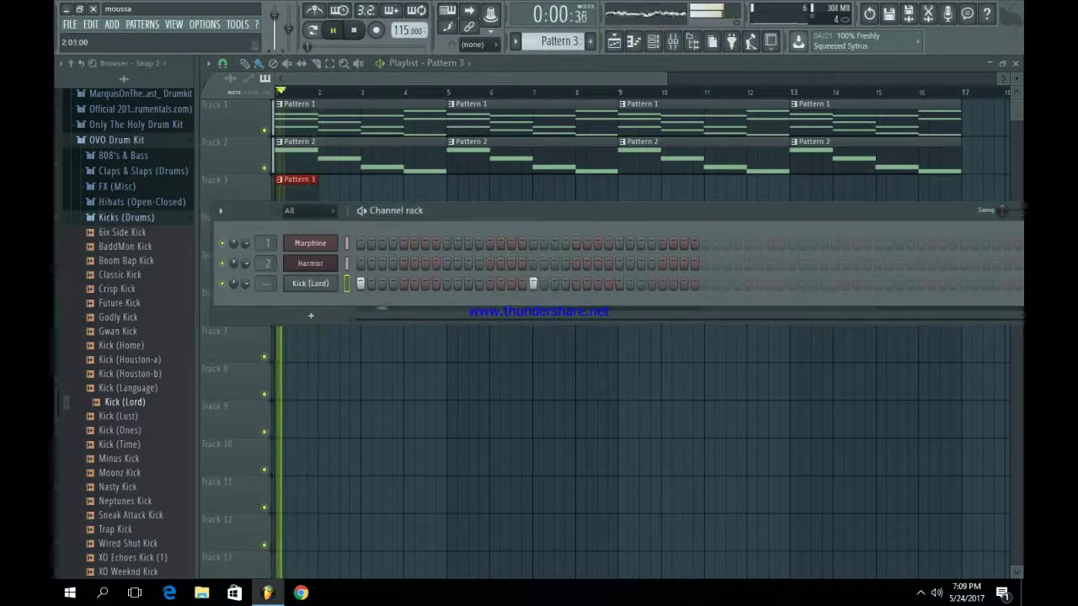
{"action": "left_click", "coordinate": [554, 284]}
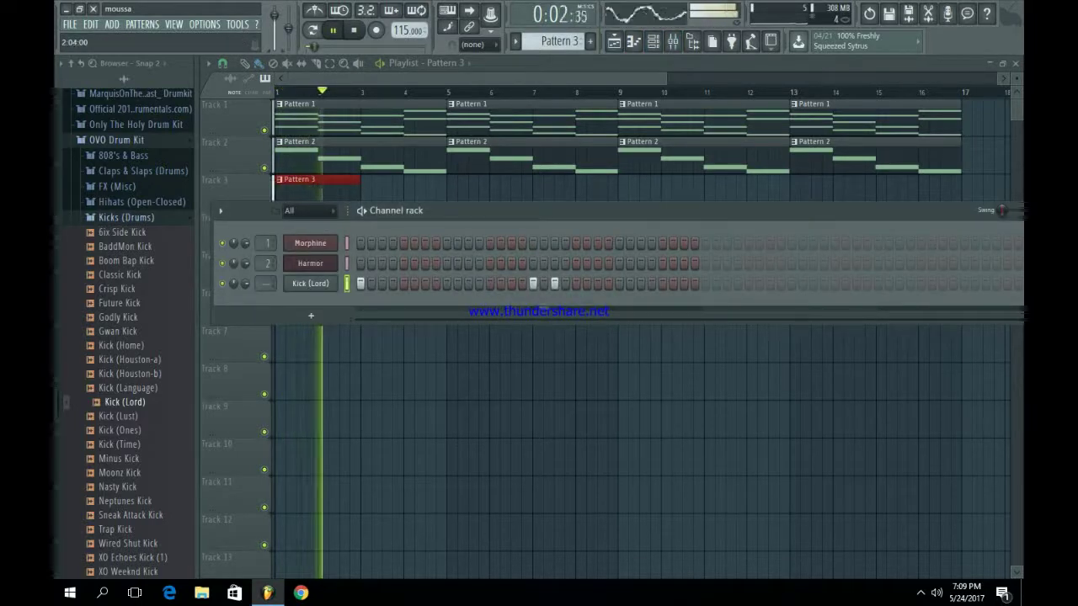
{"action": "left_click", "coordinate": [705, 284]}
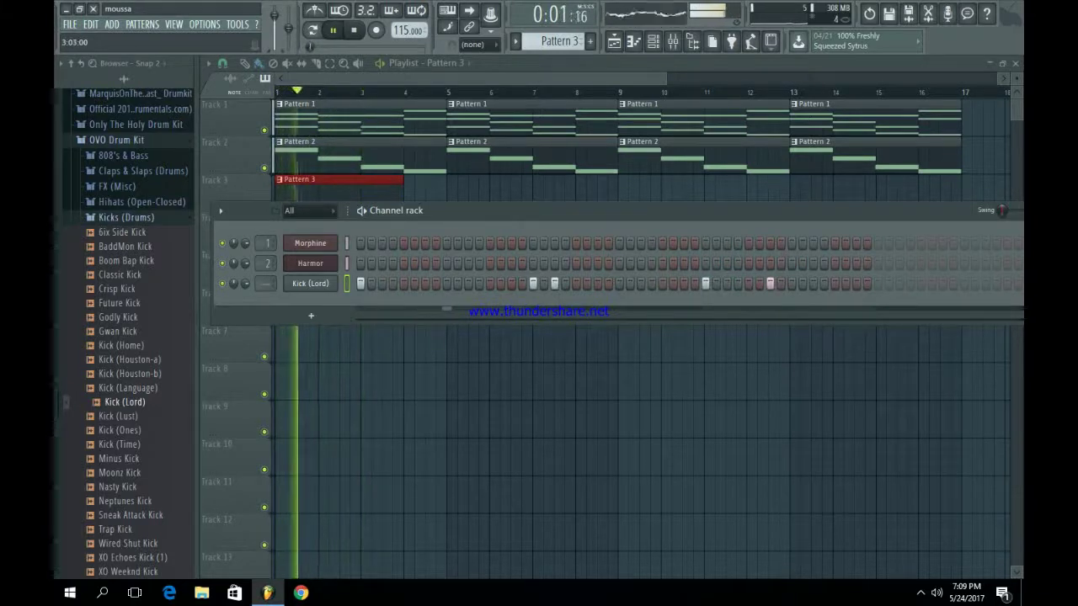
{"action": "left_click_drag", "start_coordinate": [438, 210], "coordinate": [253, 268]}
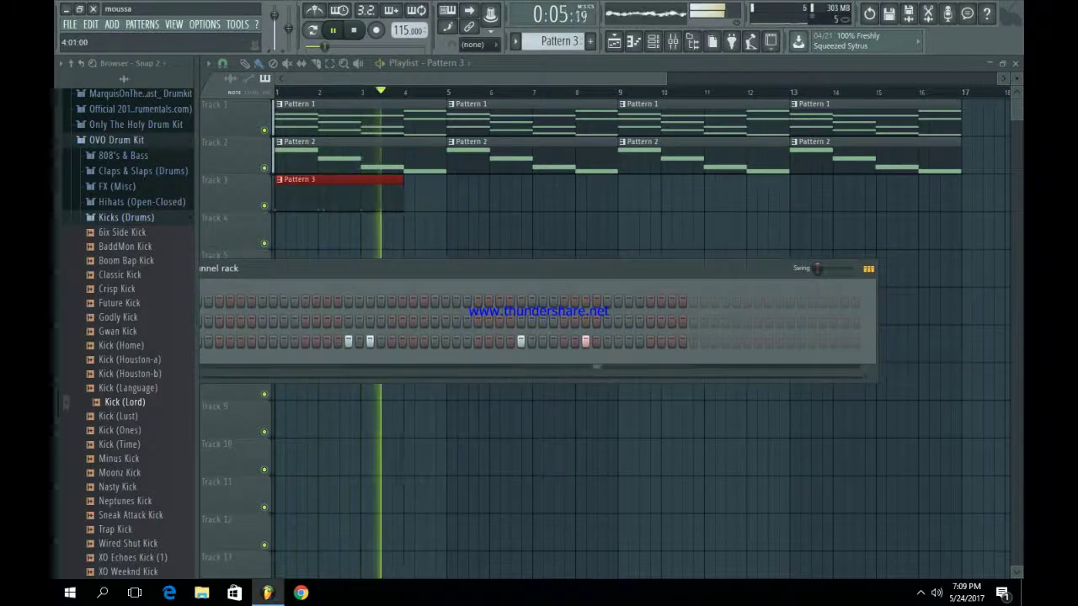
{"action": "left_click", "coordinate": [779, 341]}
{"action": "key", "text": "space"}
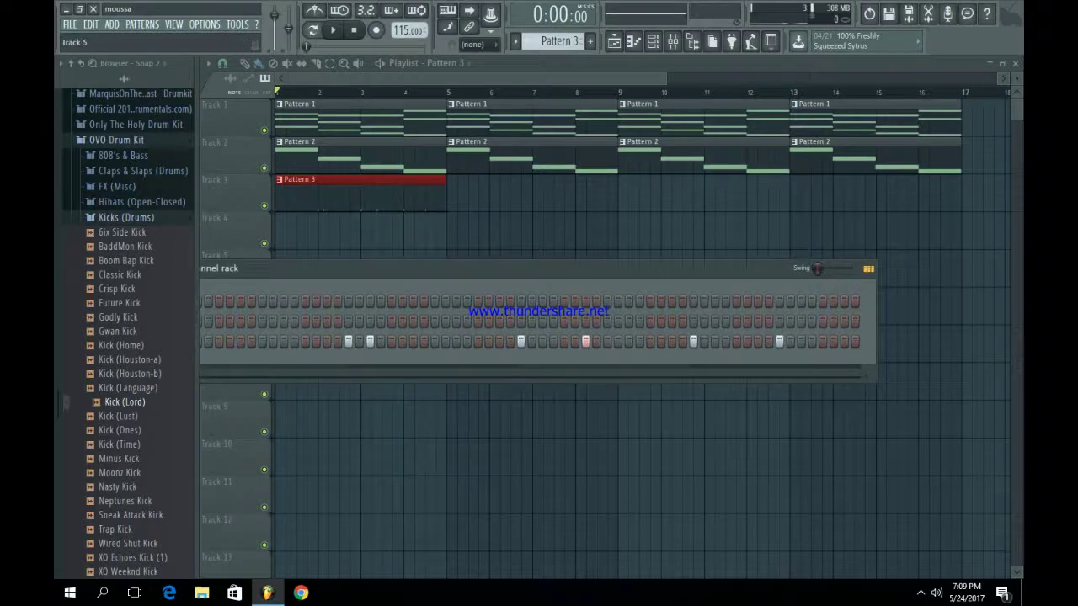
Audition the OVO Drum Kit snares and add SN (Swangin) as a new channel below Kick (Lord).
{"action": "left_click_drag", "start_coordinate": [244, 267], "coordinate": [420, 252]}
{"action": "left_click", "coordinate": [127, 217]}
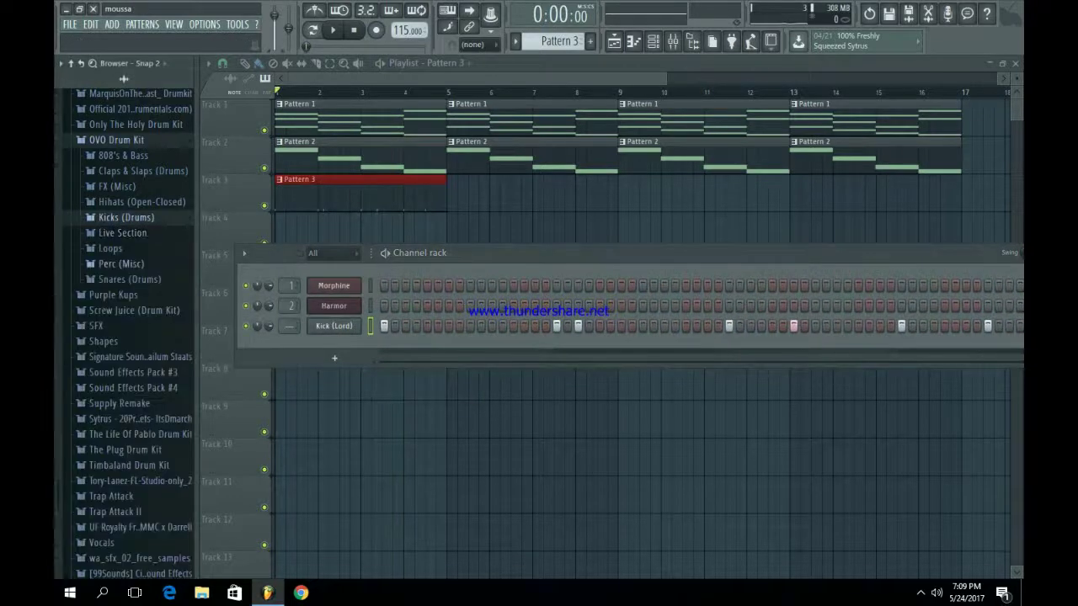
{"action": "left_click", "coordinate": [126, 279]}
{"action": "scroll", "coordinate": [126, 210], "scroll_direction": "down", "scroll_amount": 5}
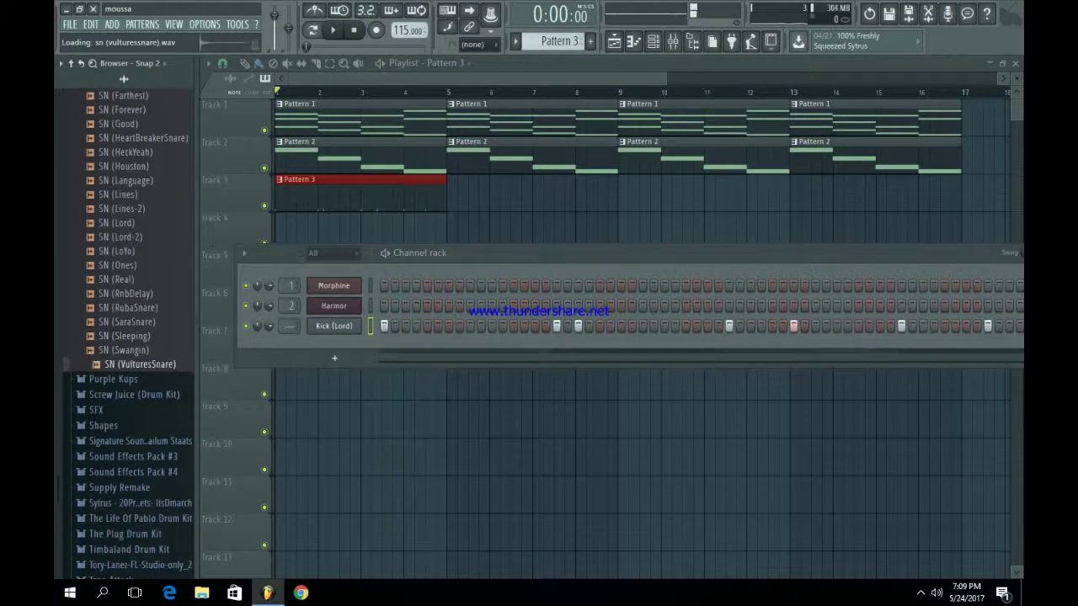
{"action": "left_click", "coordinate": [131, 349]}
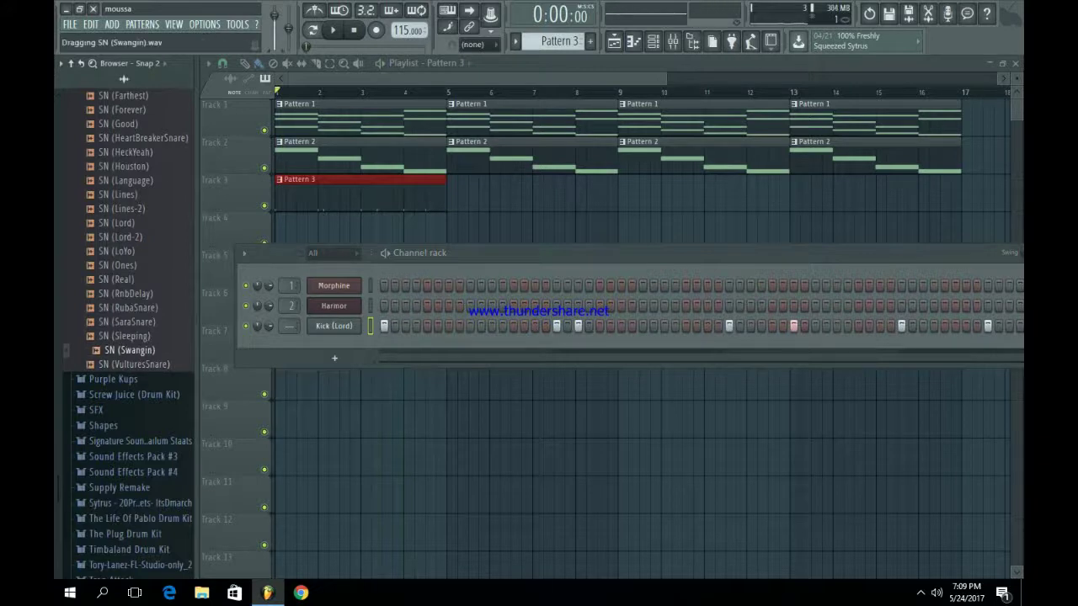
{"action": "left_click_drag", "start_coordinate": [305, 378], "coordinate": [304, 378]}
Program SN (Swangin) on steps 9, 25, 41, 55 and 61, and add a Kick (Lord) hit on step 45.
{"action": "key", "text": "space"}
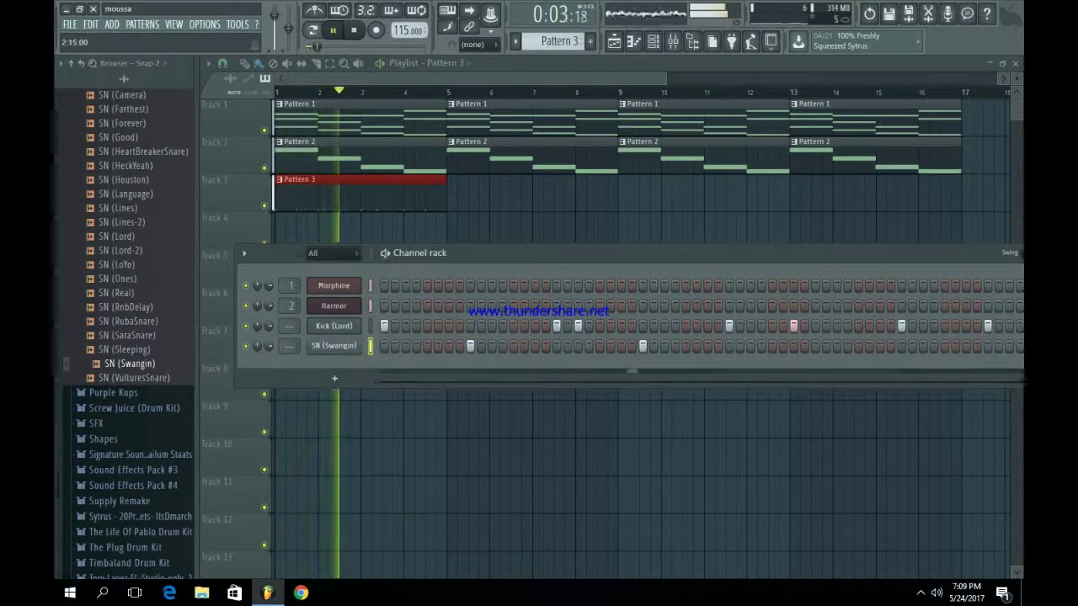
{"action": "left_click", "coordinate": [642, 345]}
{"action": "left_click", "coordinate": [815, 345]}
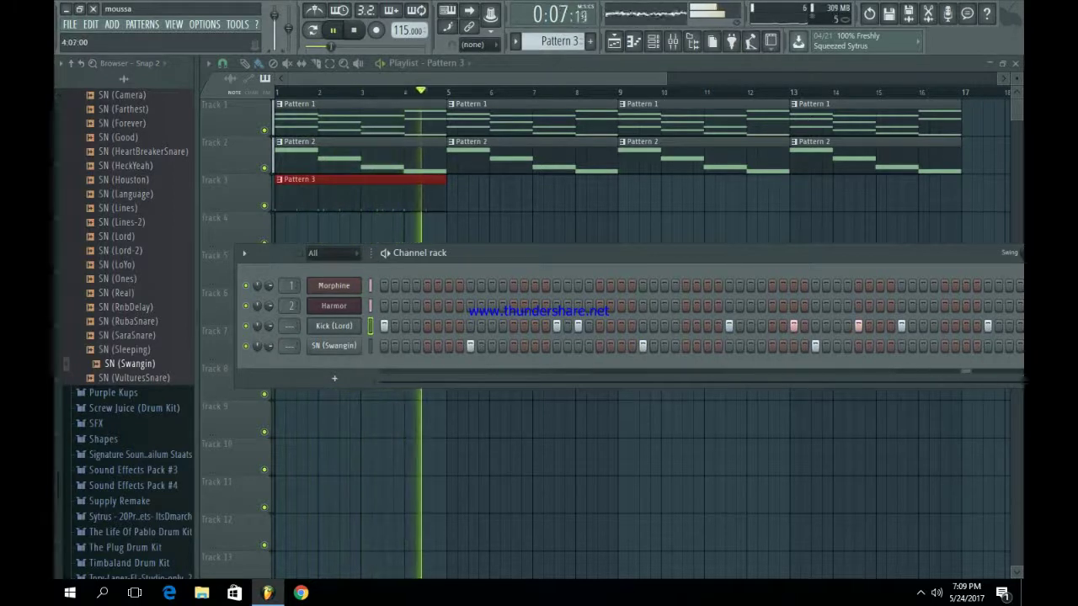
{"action": "key", "text": "space"}
{"action": "left_click_drag", "start_coordinate": [506, 252], "coordinate": [275, 288]}
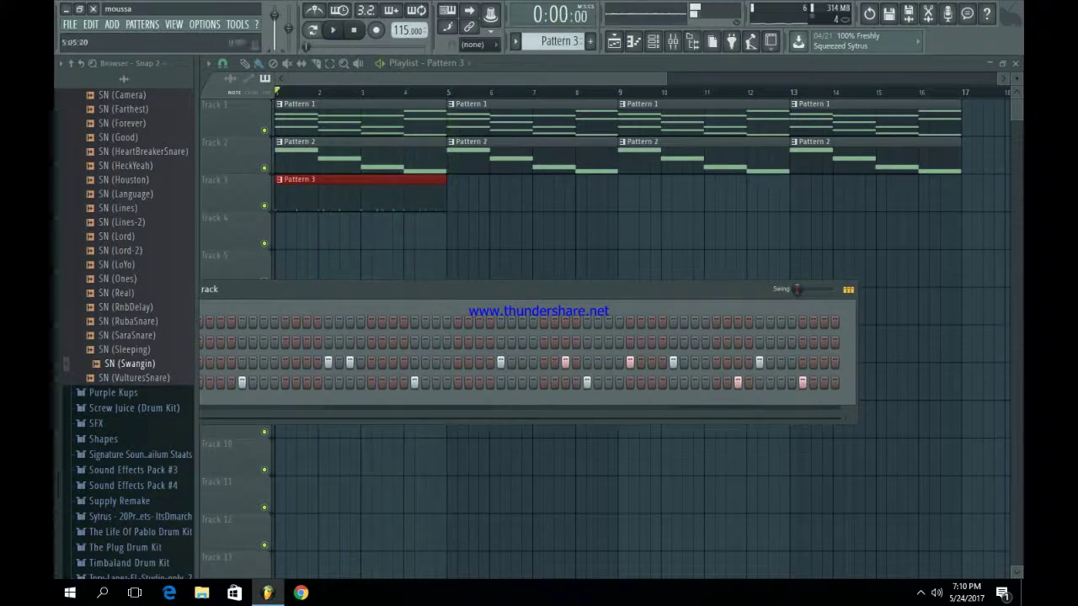
Duplicate the Pattern 3 clip three times on Track 3 to fill bars 1 to 16.
{"action": "key", "text": "F6"}
{"action": "left_click_drag", "start_coordinate": [375, 214], "coordinate": [364, 194]}
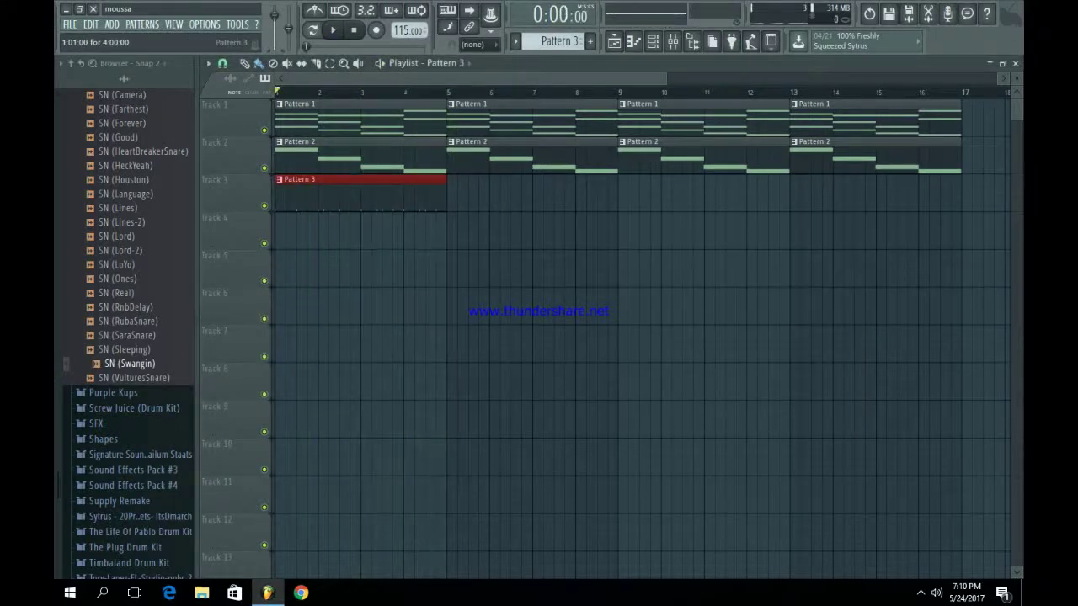
{"action": "key", "text": "ctrl+b"}
{"action": "key", "text": "ctrl+b"}
{"action": "key", "text": "ctrl+b"}
Audition the OVO Drum Kit hi-hats and load Hihat (Acoustic) into a new channel.
{"action": "scroll", "coordinate": [126, 336], "scroll_direction": "up", "scroll_amount": 5}
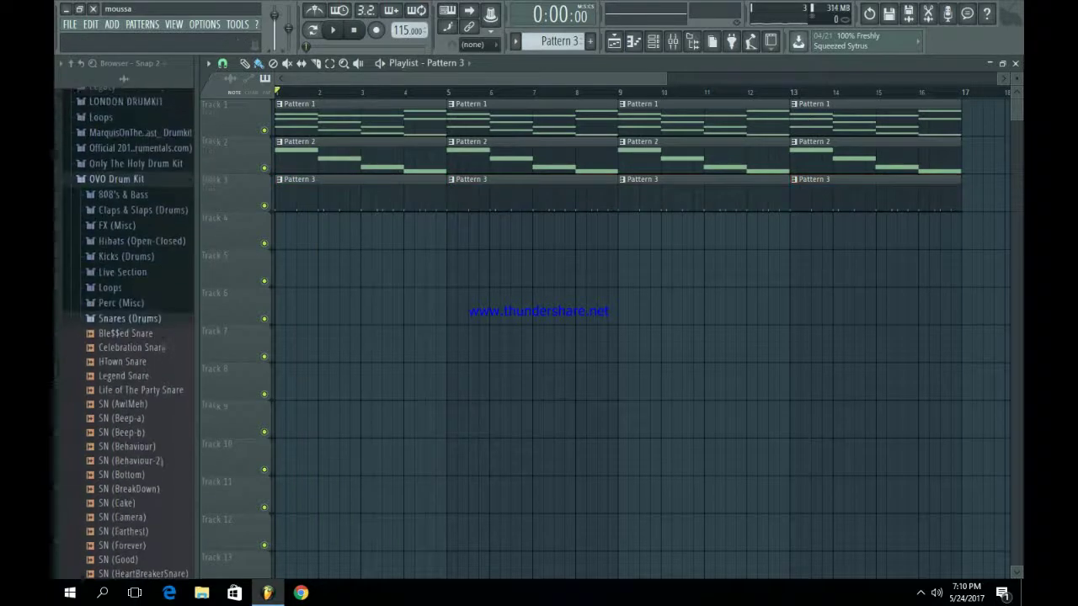
{"action": "left_click", "coordinate": [129, 320]}
{"action": "left_click", "coordinate": [141, 242]}
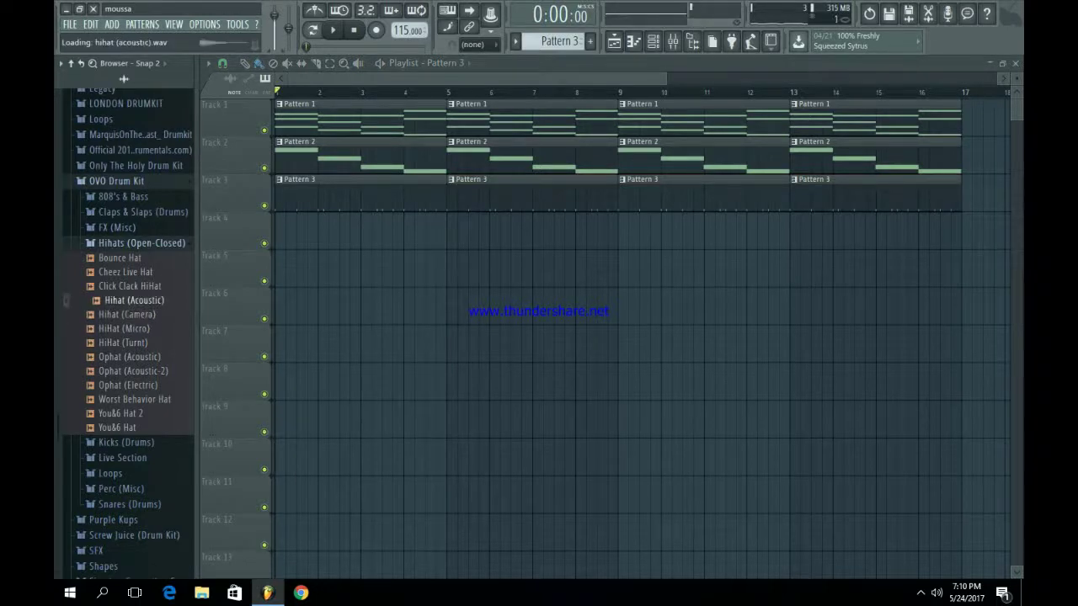
{"action": "right_click", "coordinate": [157, 296]}
{"action": "left_click", "coordinate": [202, 311]}
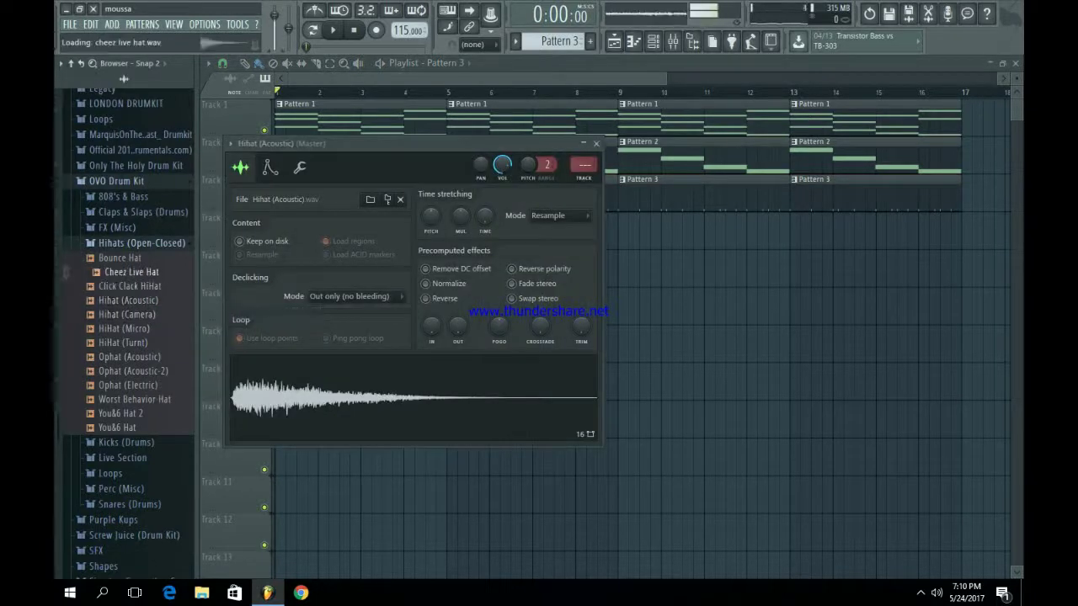
Load Cheez Live Hat into a new channel and close the sampler windows.
{"action": "right_click", "coordinate": [159, 269]}
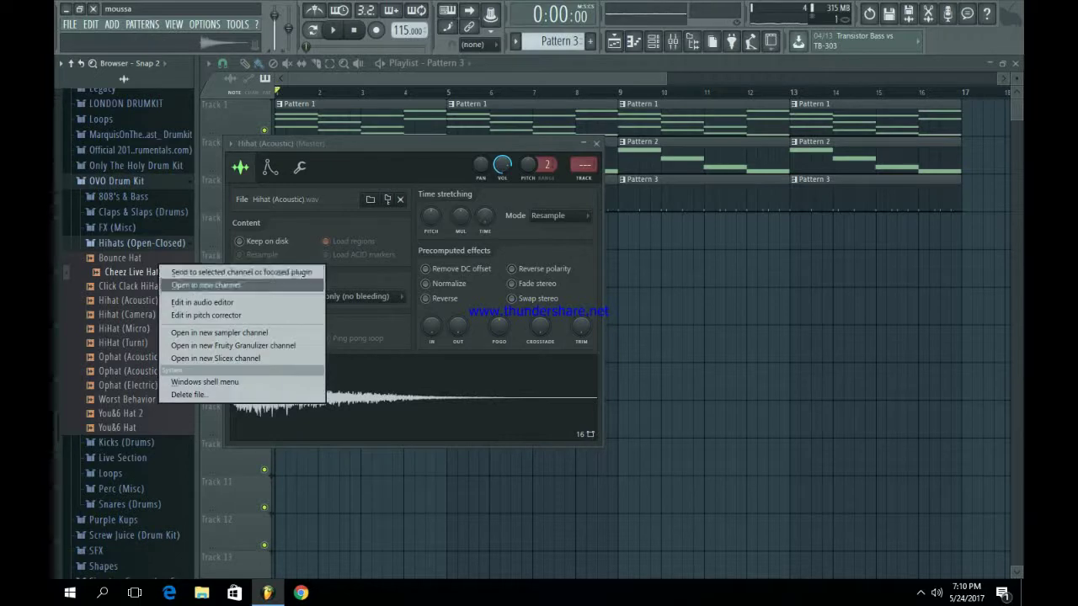
{"action": "left_click", "coordinate": [205, 284]}
{"action": "left_click", "coordinate": [613, 161]}
{"action": "left_click", "coordinate": [596, 143]}
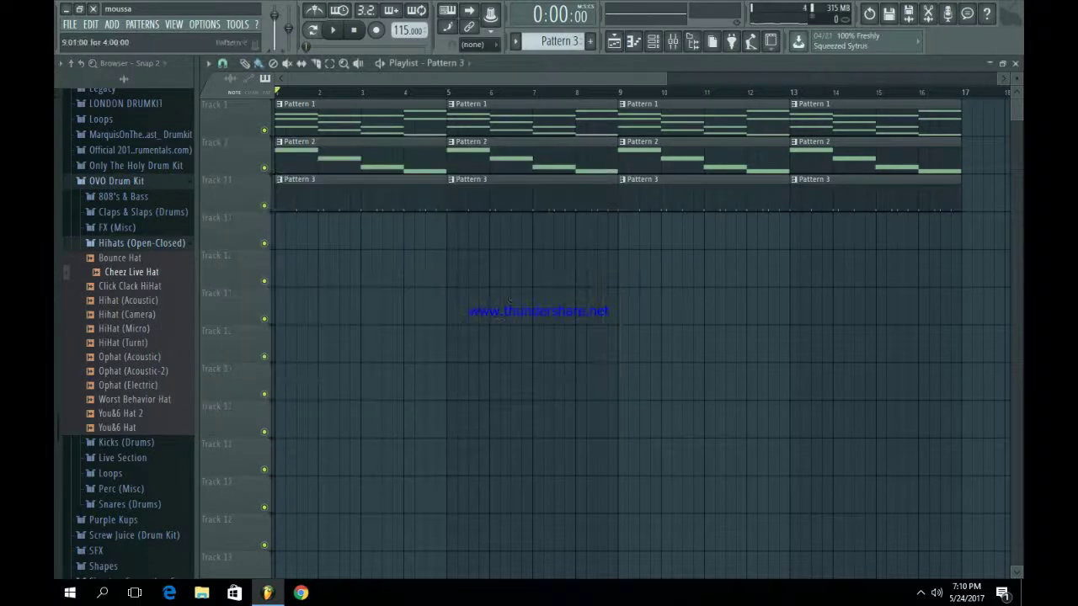
Start Pattern 4 and replace the Cheez Live Hat channel with Bounce Hat from the OVO Drum Kit.
{"action": "left_click", "coordinate": [652, 41]}
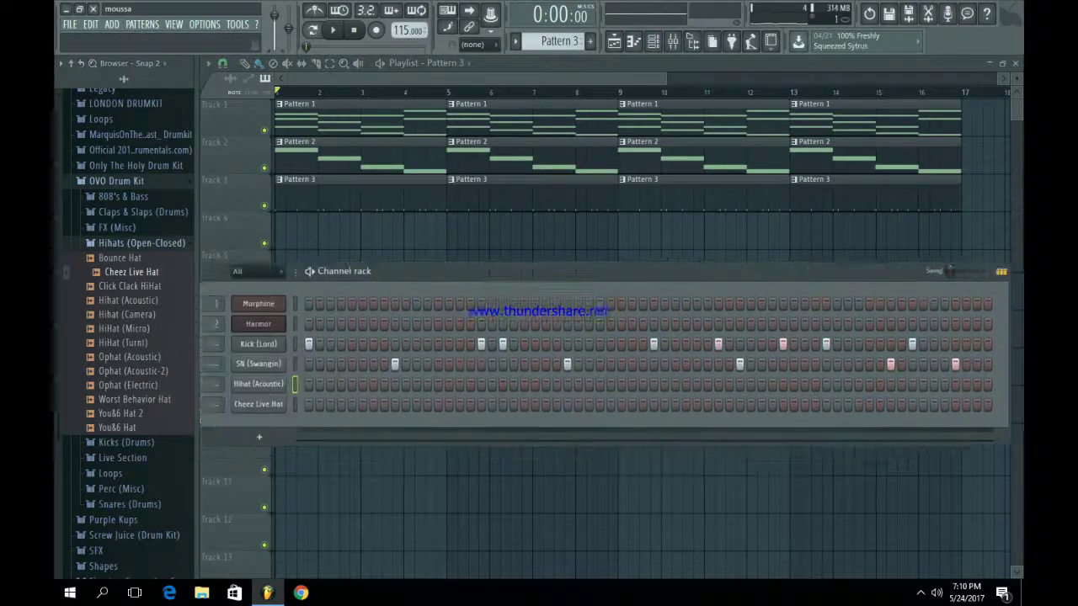
{"action": "key", "text": "F4"}
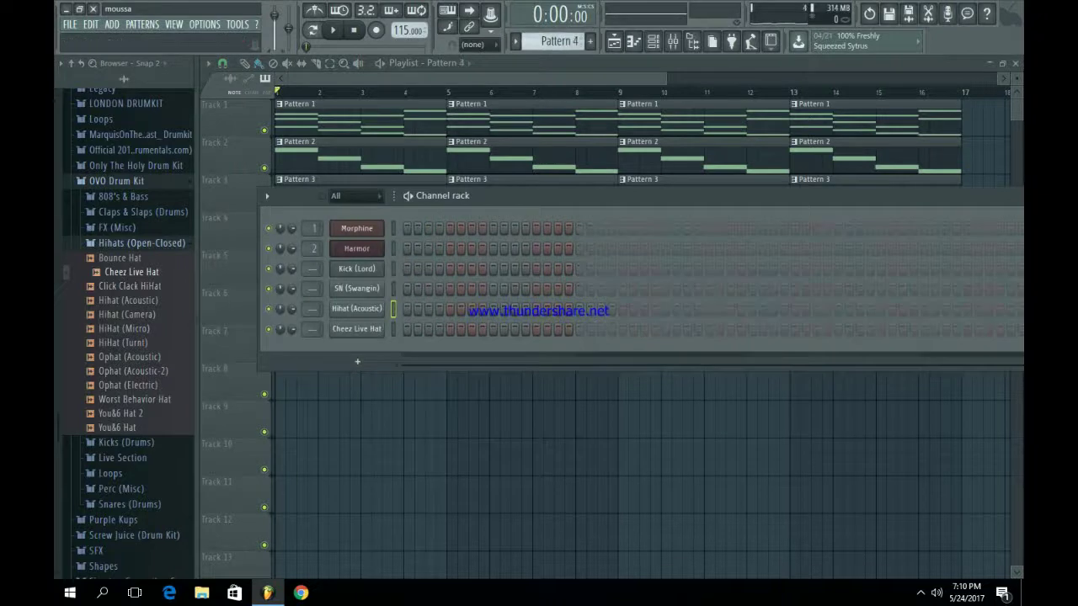
{"action": "left_click", "coordinate": [127, 413]}
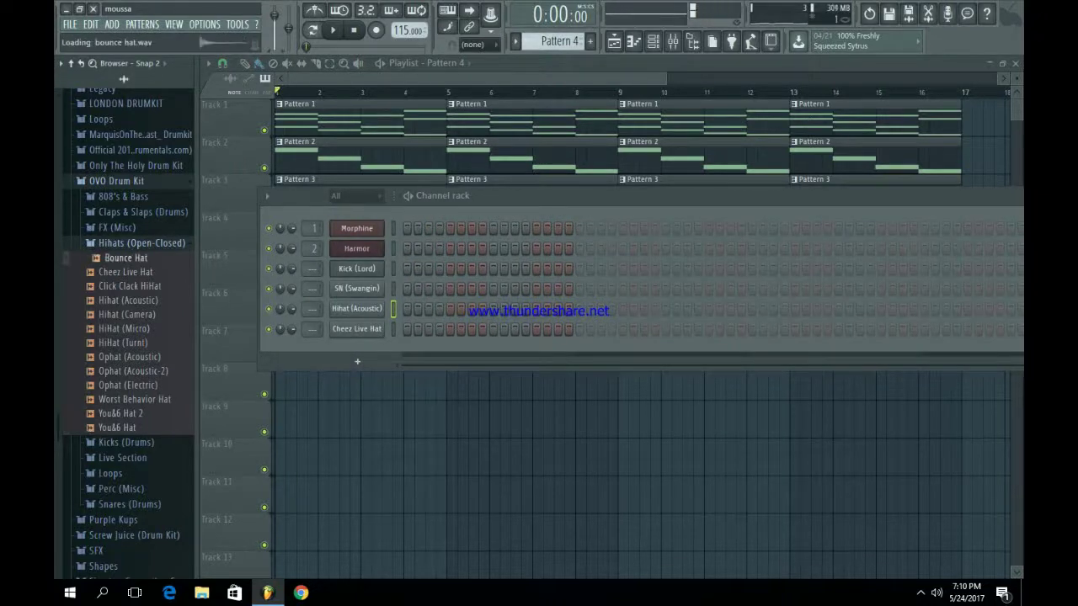
{"action": "left_click_drag", "start_coordinate": [362, 359], "coordinate": [357, 361]}
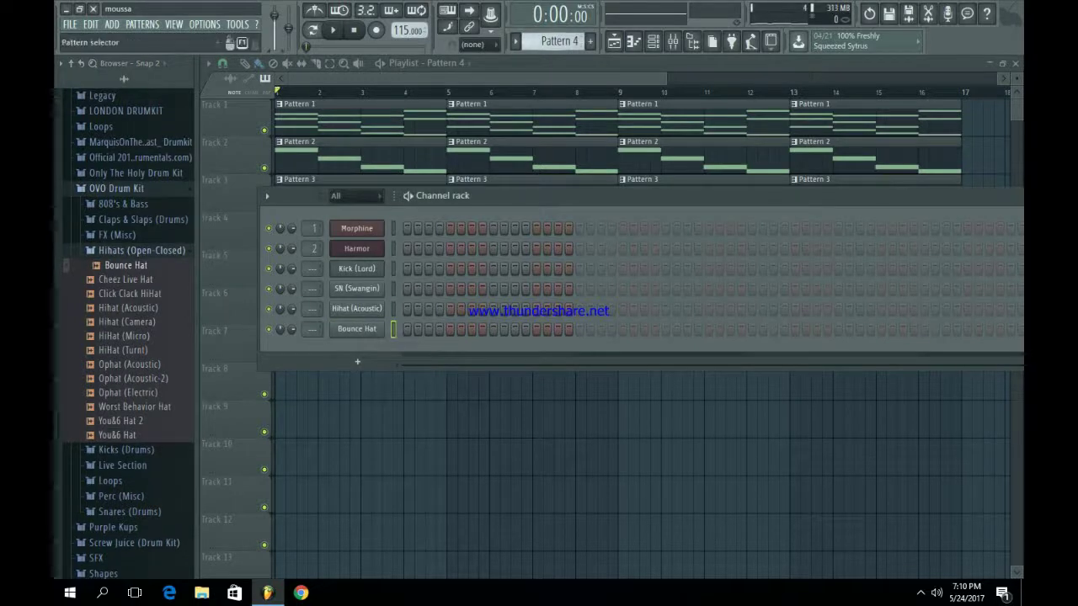
{"action": "scroll", "coordinate": [556, 41], "scroll_direction": "up", "scroll_amount": 1}
{"action": "scroll", "coordinate": [556, 41], "scroll_direction": "down", "scroll_amount": 1}
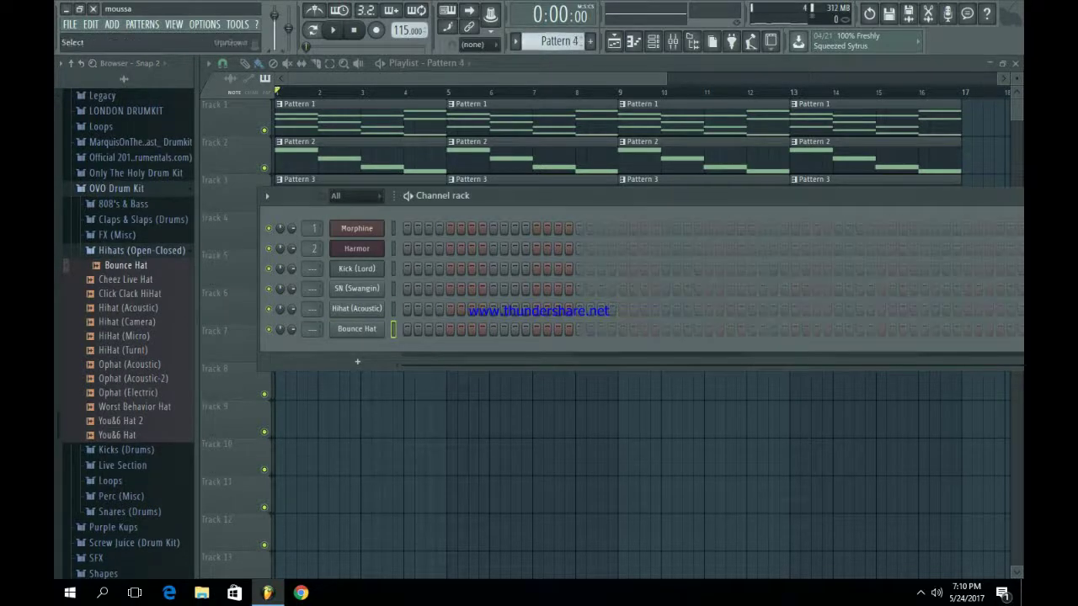
Fill every second step of Hihat (Acoustic) in Pattern 4 and open the channel's notes in the piano roll.
{"action": "right_click", "coordinate": [383, 303]}
{"action": "left_click", "coordinate": [529, 352]}
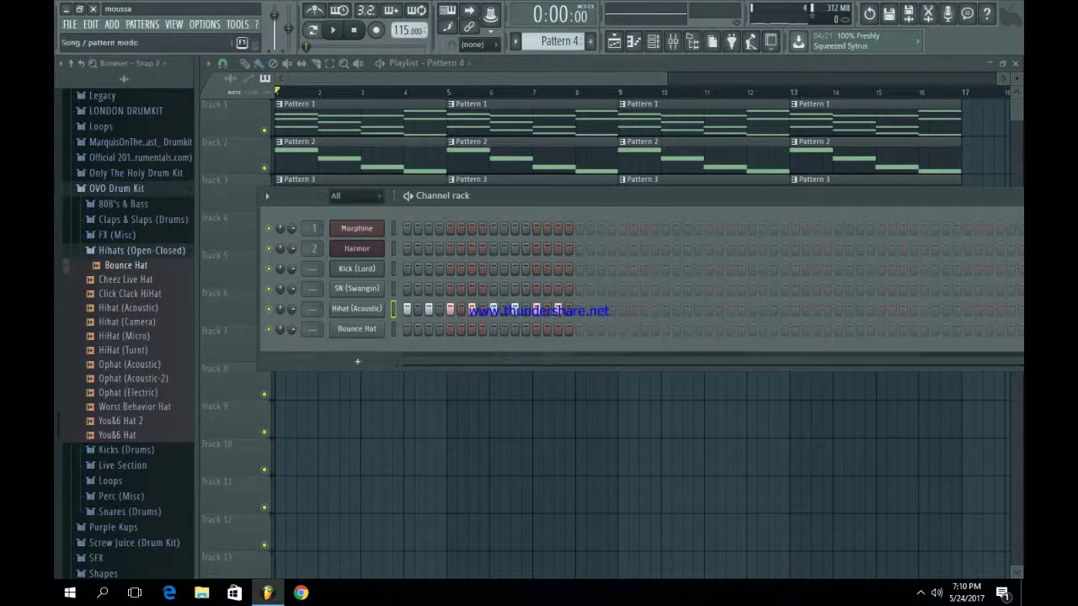
{"action": "right_click", "coordinate": [383, 308]}
{"action": "left_click", "coordinate": [412, 310]}
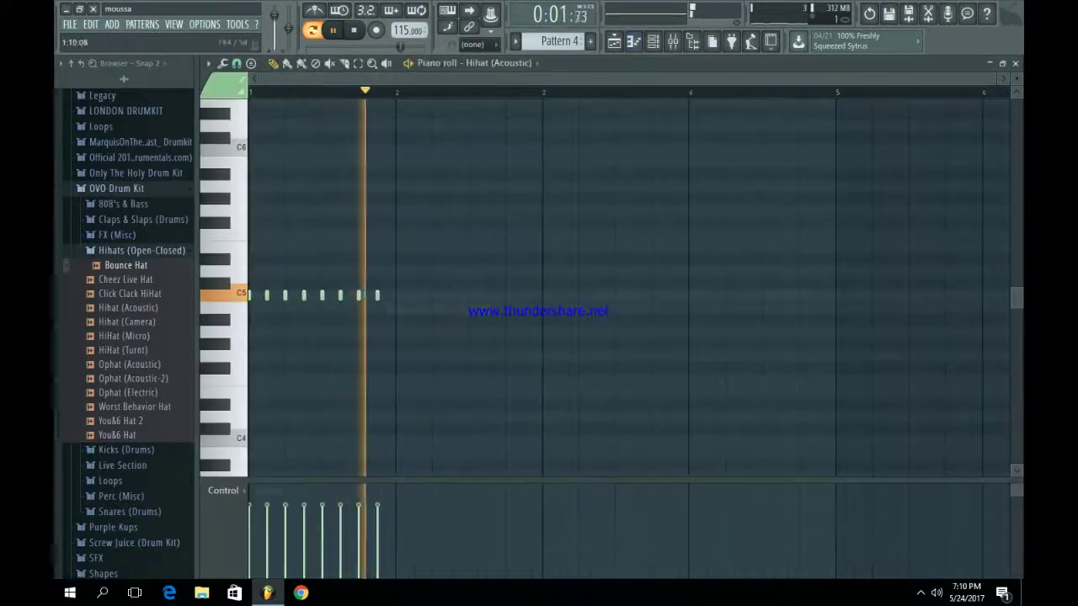
Lower the velocities of the second, fourth and seventh Hihat (Acoustic) notes and duplicate all bar 1 notes into bar 2.
{"action": "left_click", "coordinate": [303, 531]}
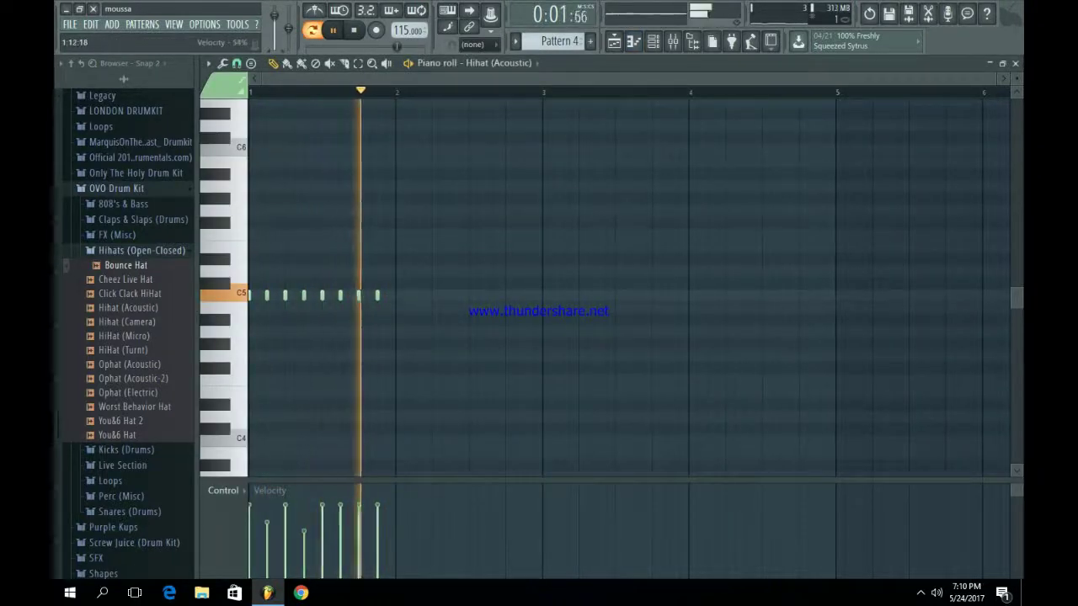
{"action": "left_click", "coordinate": [358, 529]}
{"action": "left_click_drag", "start_coordinate": [248, 240], "coordinate": [415, 348]}
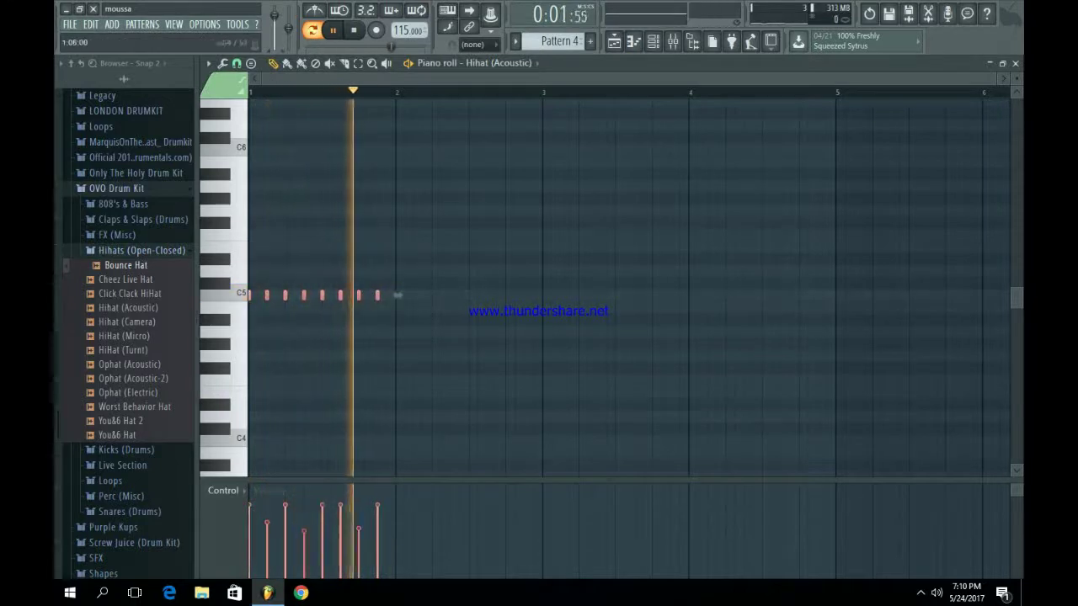
{"action": "key", "text": "ctrl+b"}
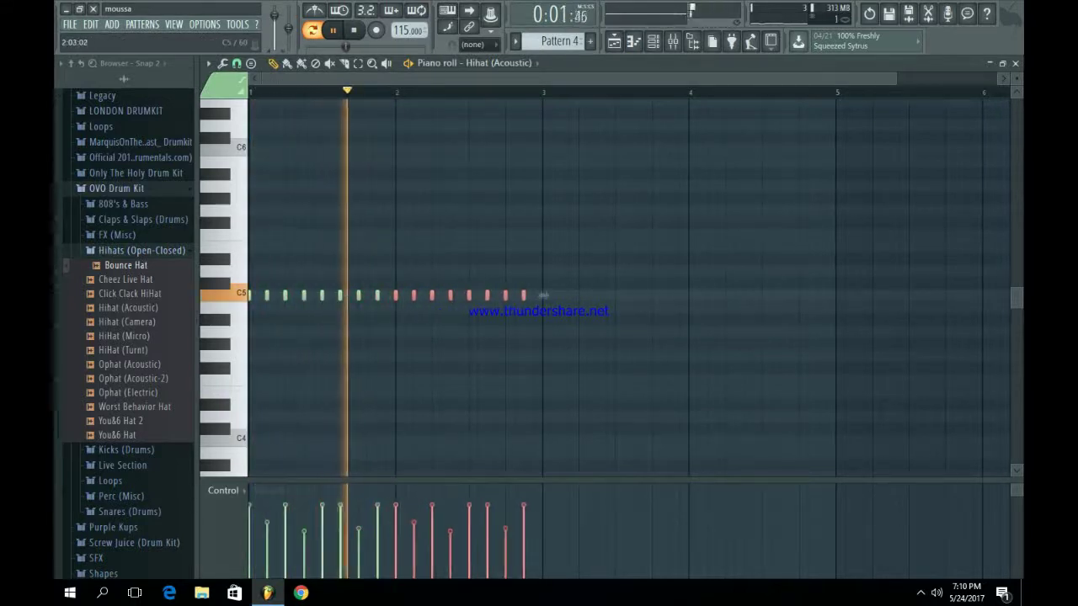
{"action": "key", "text": "ctrl+d"}
Vary the hi-hats in bar 2: add C5 notes on steps 2 and 14, delete the step 11 note and raise the last note's velocity.
{"action": "key", "text": "space"}
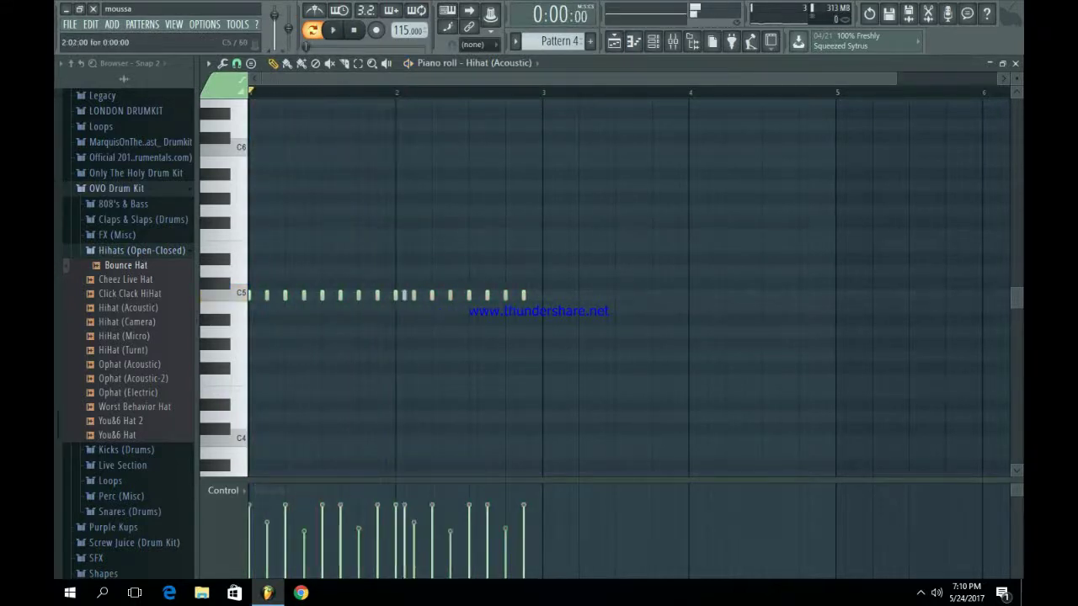
{"action": "key", "text": "space"}
{"action": "key", "text": "Page_Up"}
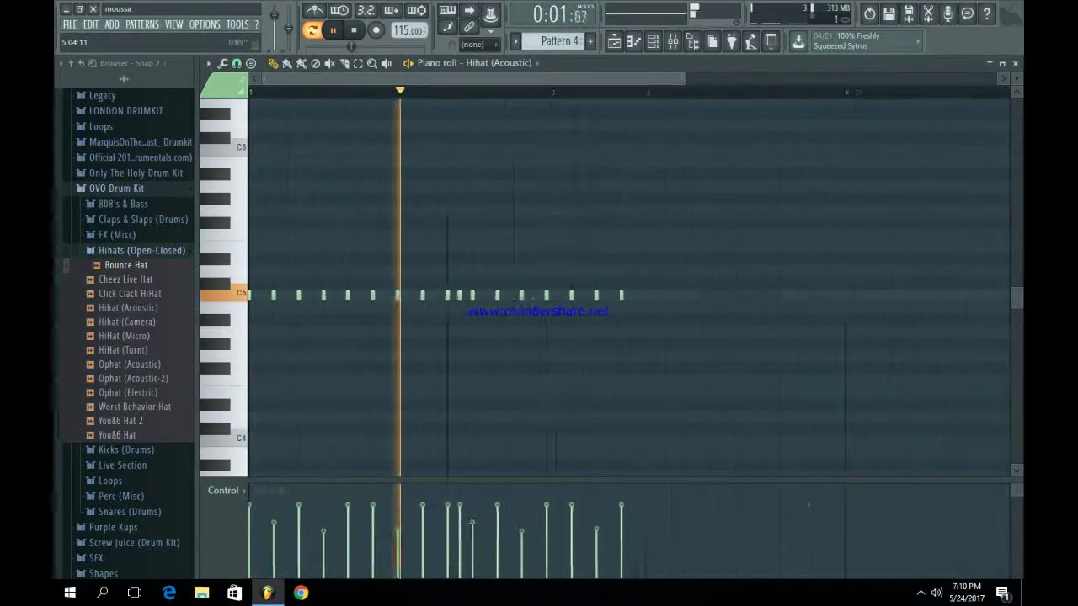
{"action": "key", "text": "Page_Up"}
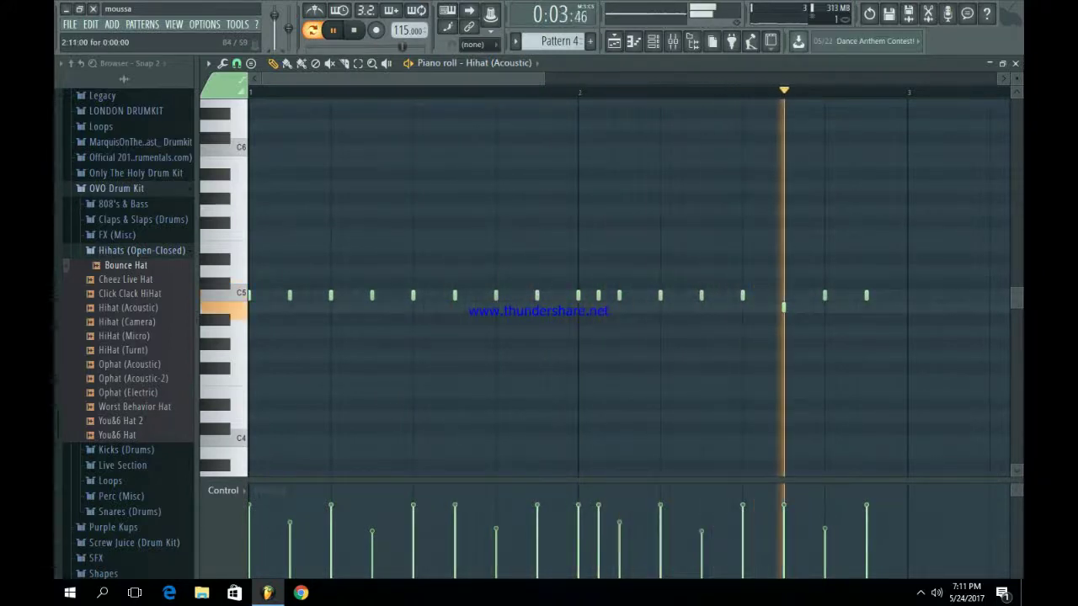
{"action": "key", "text": "Delete"}
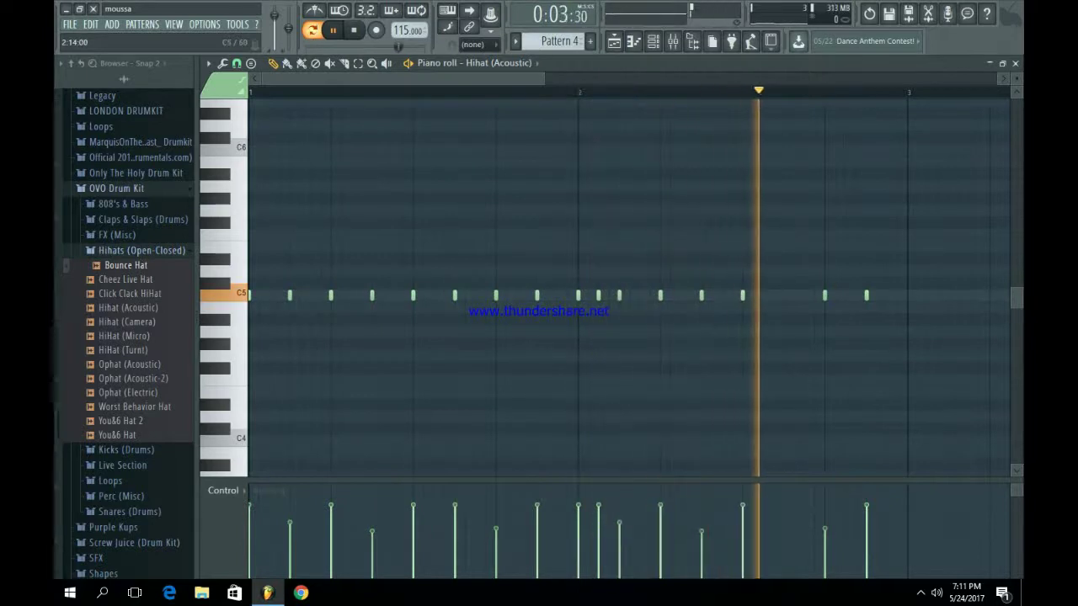
{"action": "left_click", "coordinate": [845, 294]}
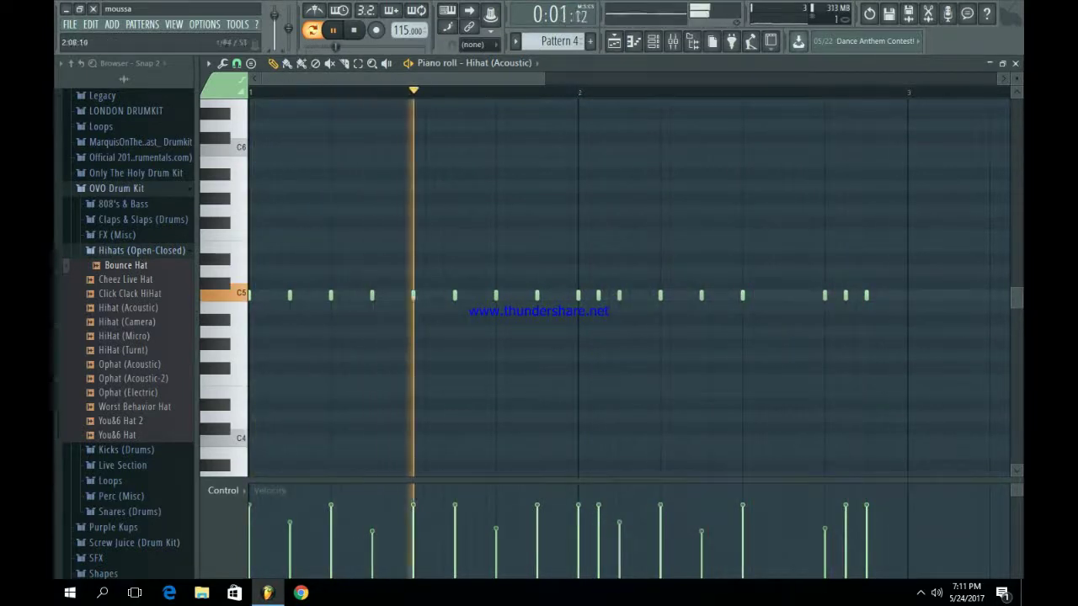
{"action": "left_click", "coordinate": [866, 487]}
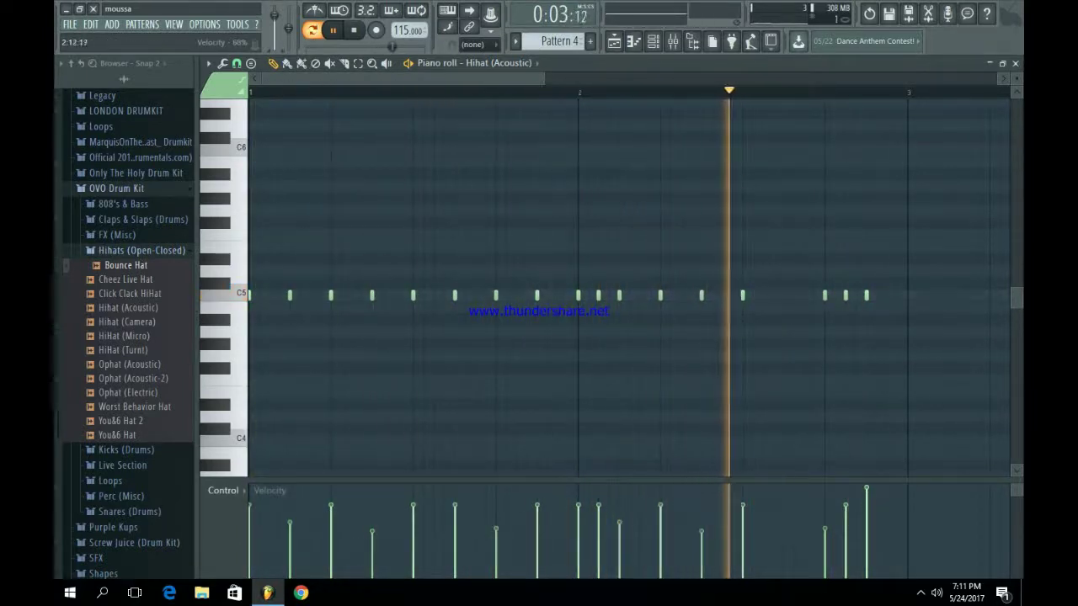
Add Bounce Hat hits on steps 13, 25 and 31 of Pattern 4 in the channel rack and stop playback.
{"action": "key", "text": "F6"}
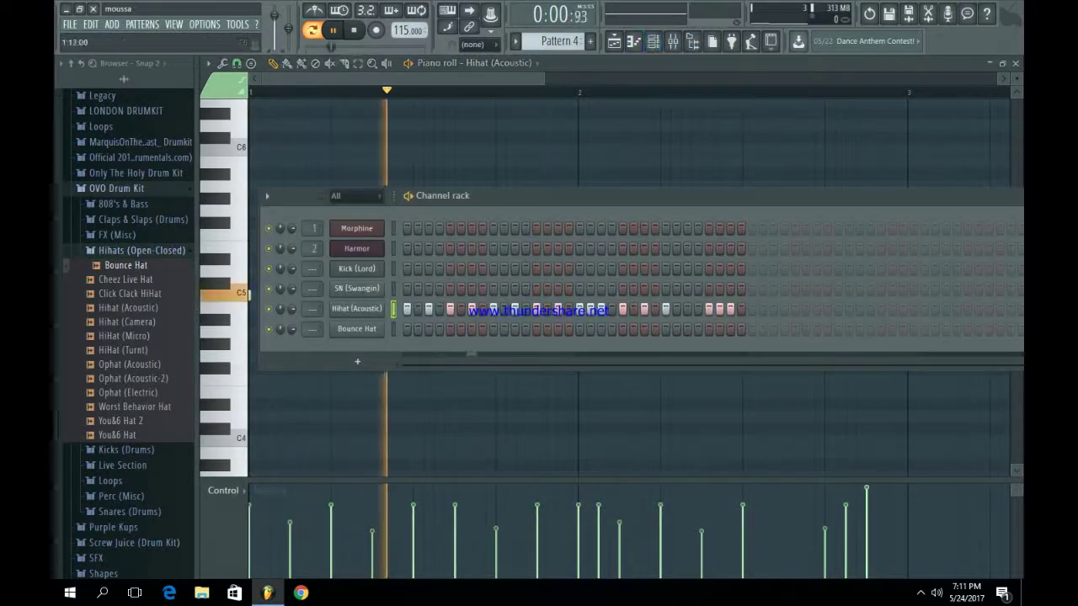
{"action": "left_click", "coordinate": [537, 328]}
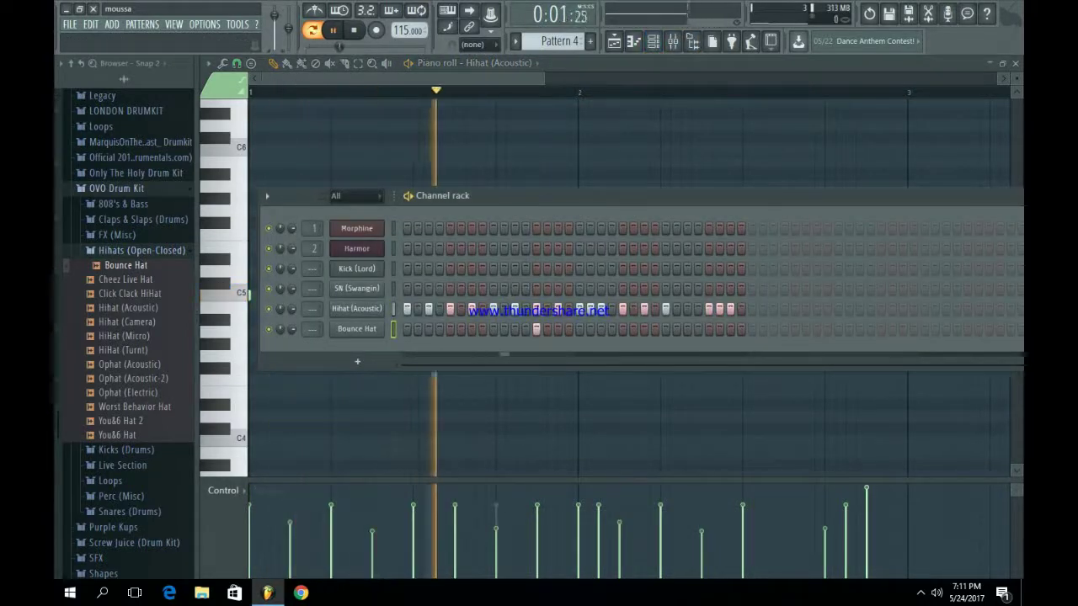
{"action": "left_click", "coordinate": [665, 328]}
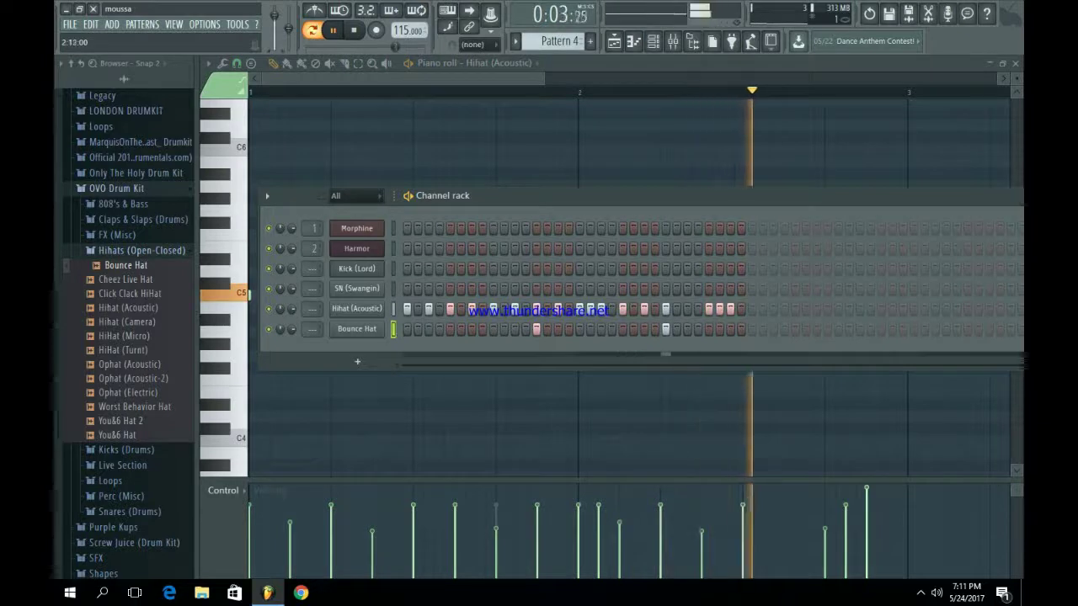
{"action": "left_click", "coordinate": [730, 328]}
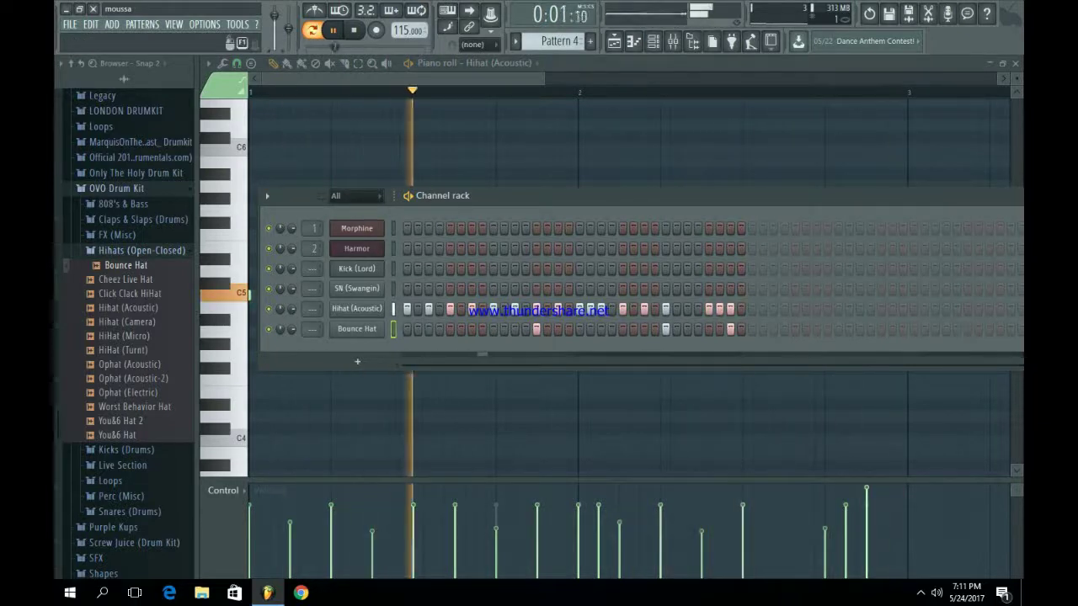
{"action": "key", "text": "space"}
Place Pattern 4 on Track 4 of the playlist and repeat it from bar 1 to the end of bar 16.
{"action": "key", "text": "F5"}
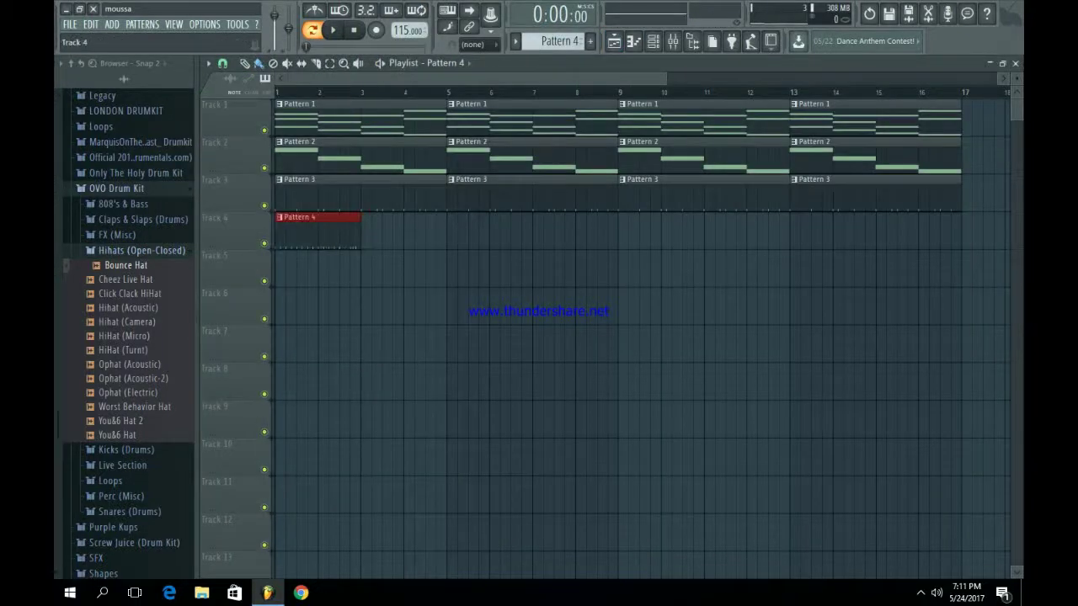
{"action": "key", "text": "ctrl+b"}
{"action": "key", "text": "ctrl+b"}
{"action": "key", "text": "ctrl+b"}
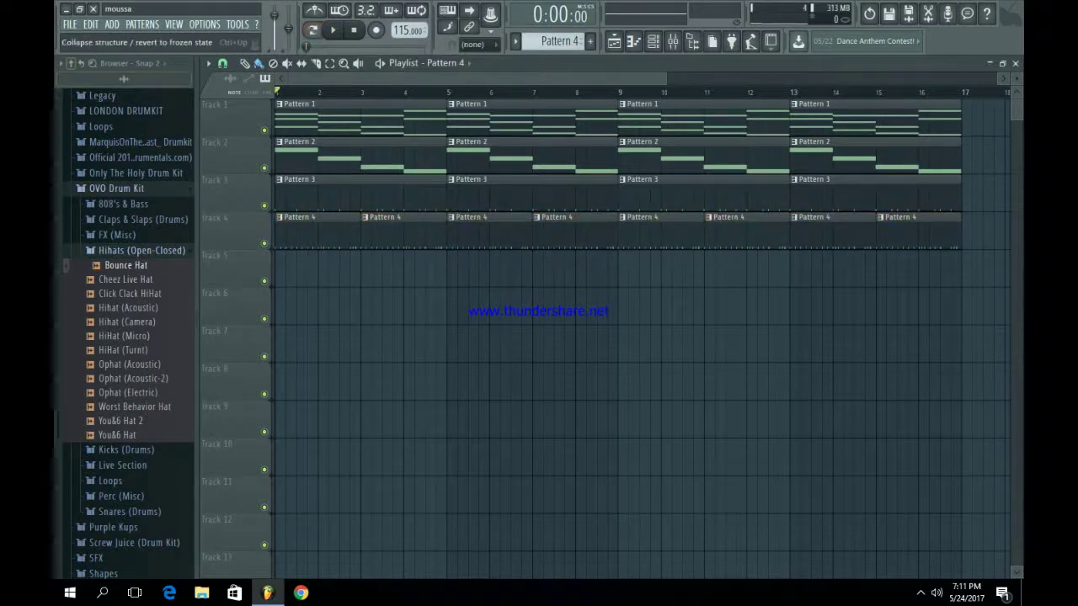
Collapse the browser's folder structure and play the full arrangement from the start in song mode.
{"action": "left_click", "coordinate": [82, 63]}
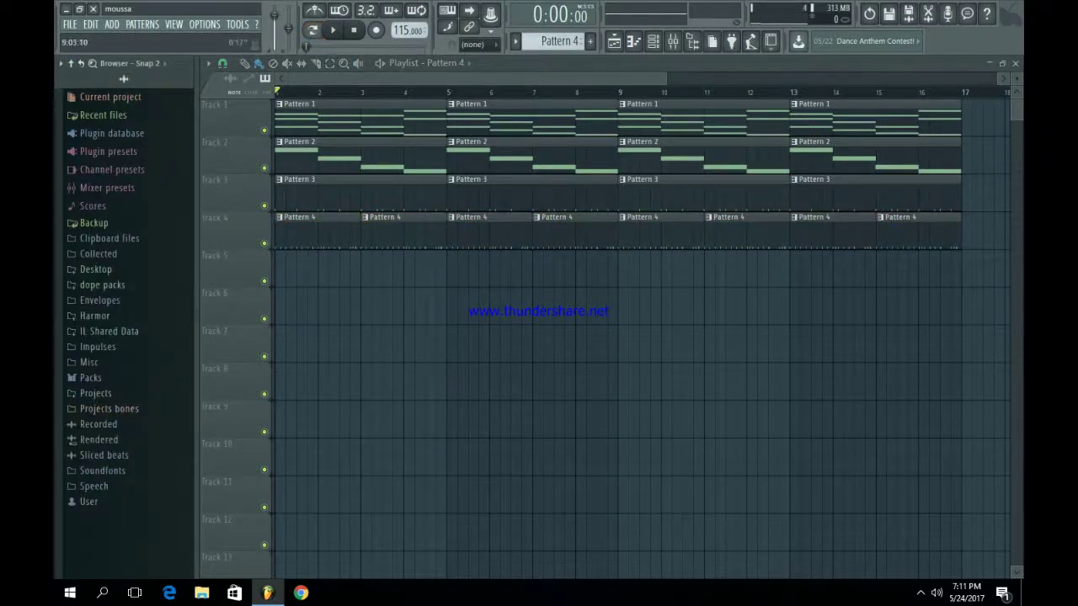
{"action": "scroll", "coordinate": [640, 336], "scroll_direction": "down", "scroll_amount": 4}
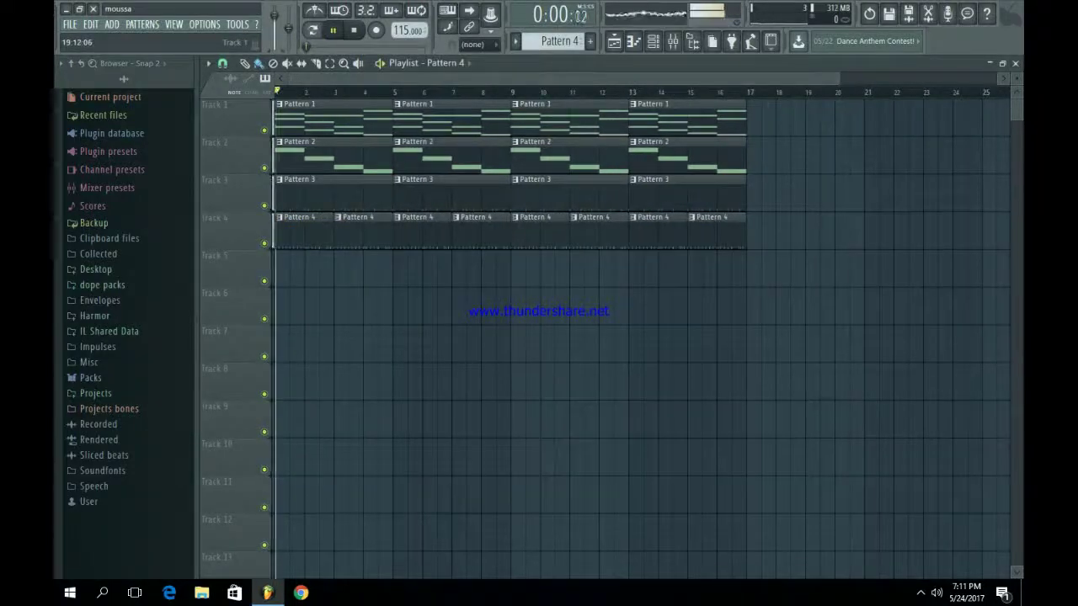